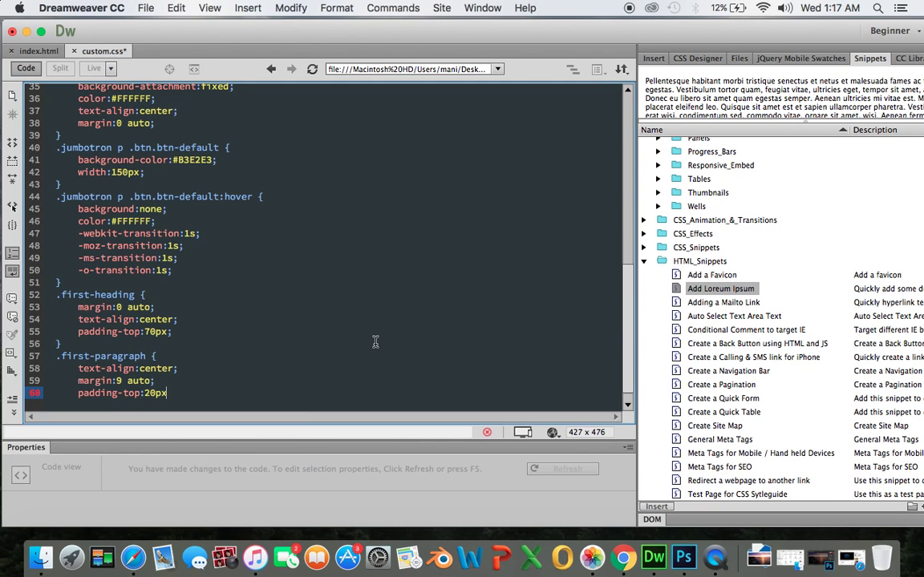
Step: Complete and save the .first-paragraph rule in custom.css, and switch to Chrome to preview the reloaded index.html page
key("Return")
type("}")
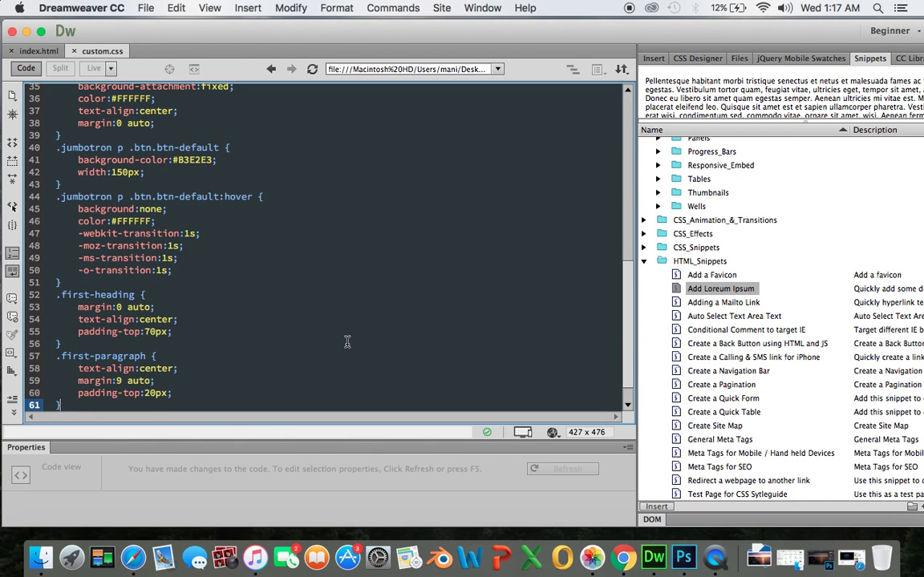
key("super+Tab")
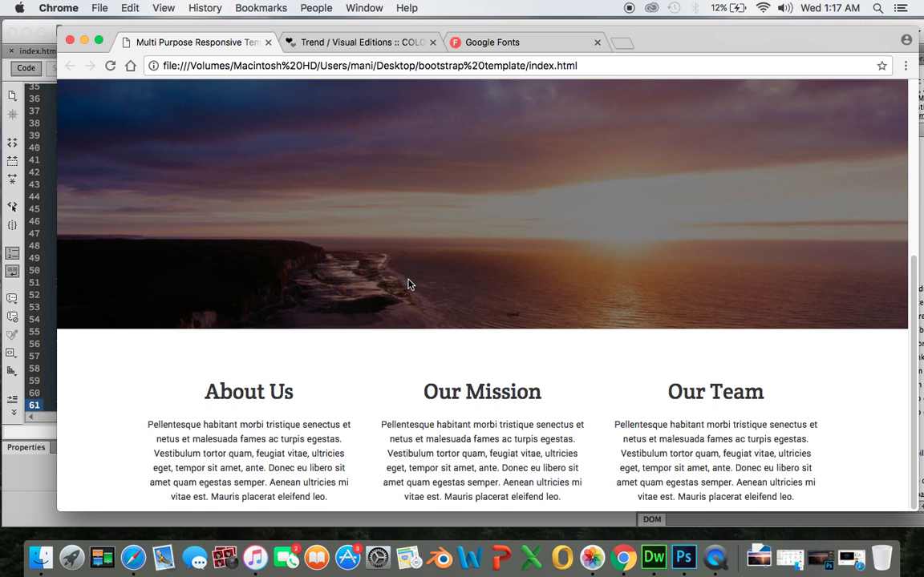
key("super+r")
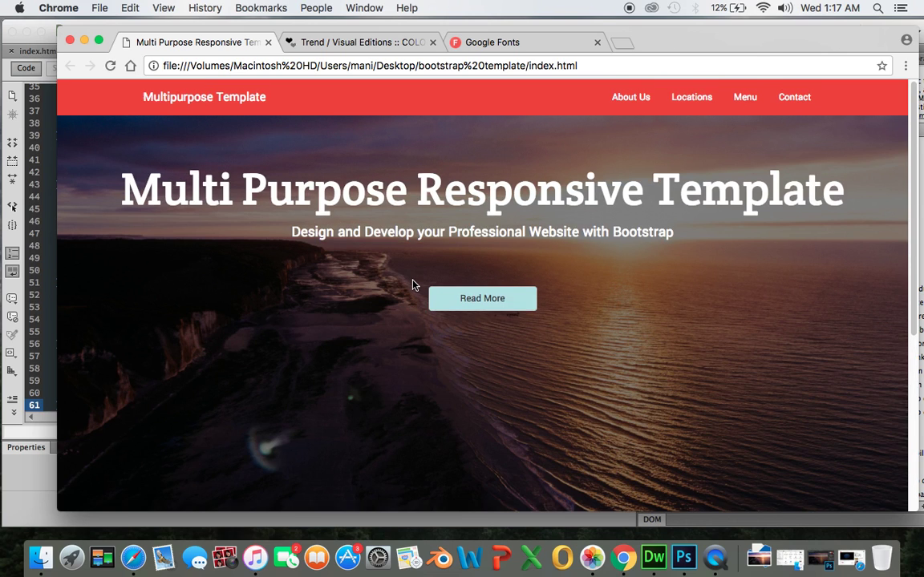
key("super+r")
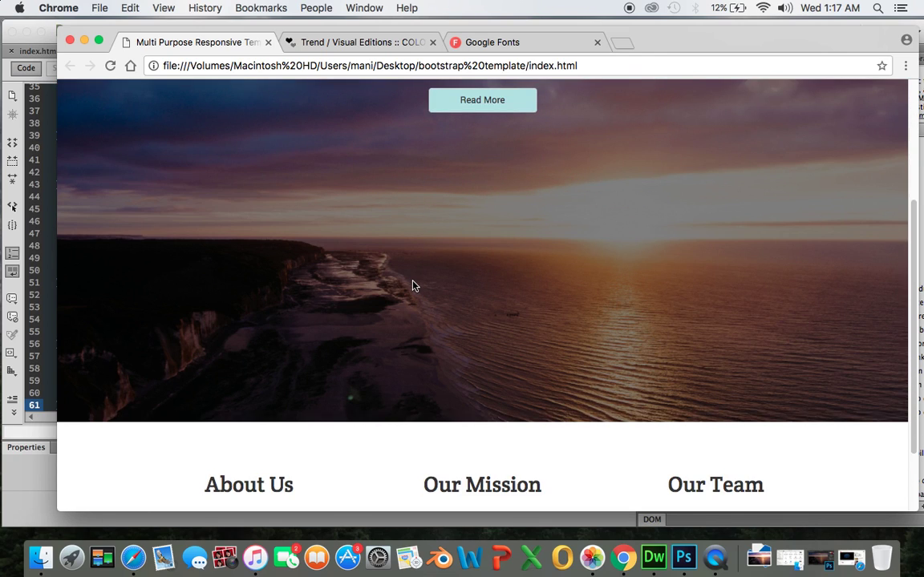
Step: Open flaticon.com in a new browser tab
key("super+t")
left_click(623, 68)
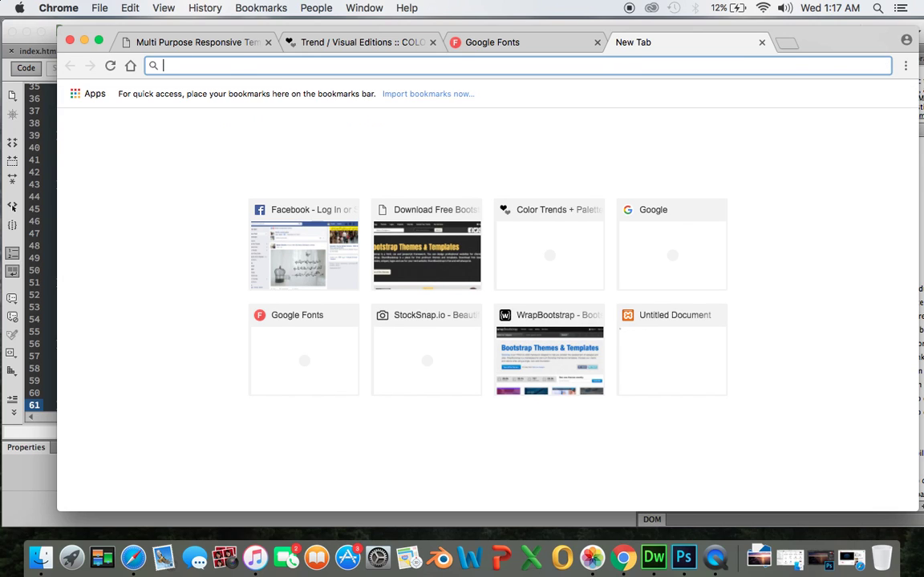
type("flaticon.com")
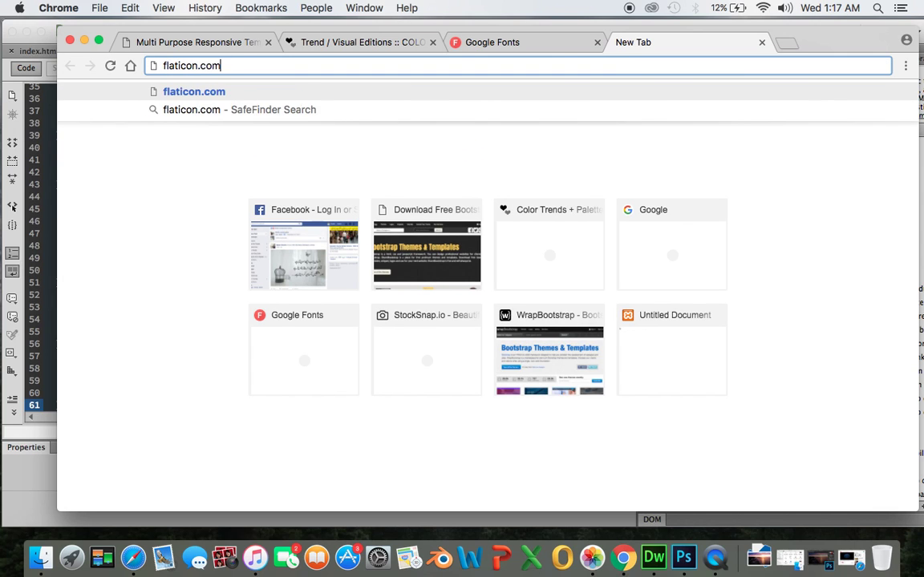
key("Return")
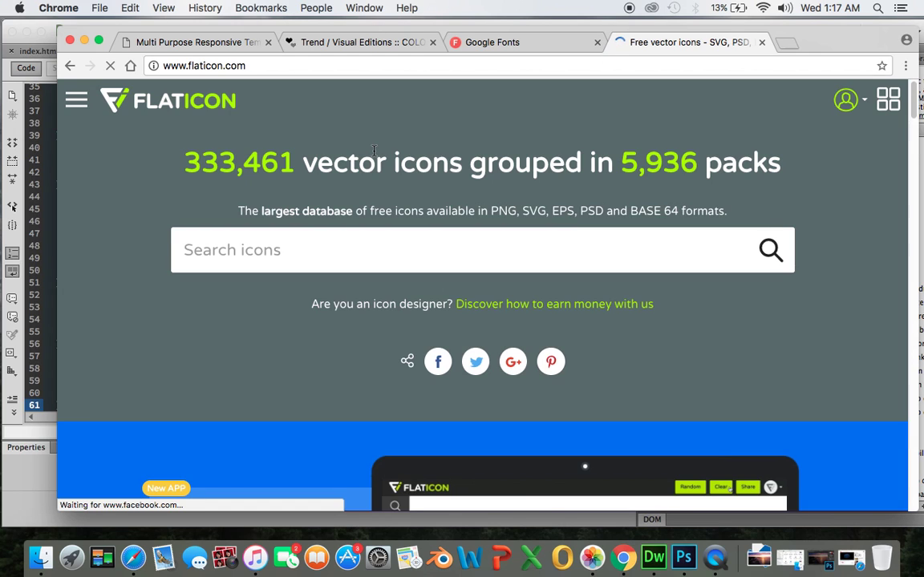
Step: Browse the best icon packs added this month and open the Real assets pack
scroll(350, 224, "down", 10)
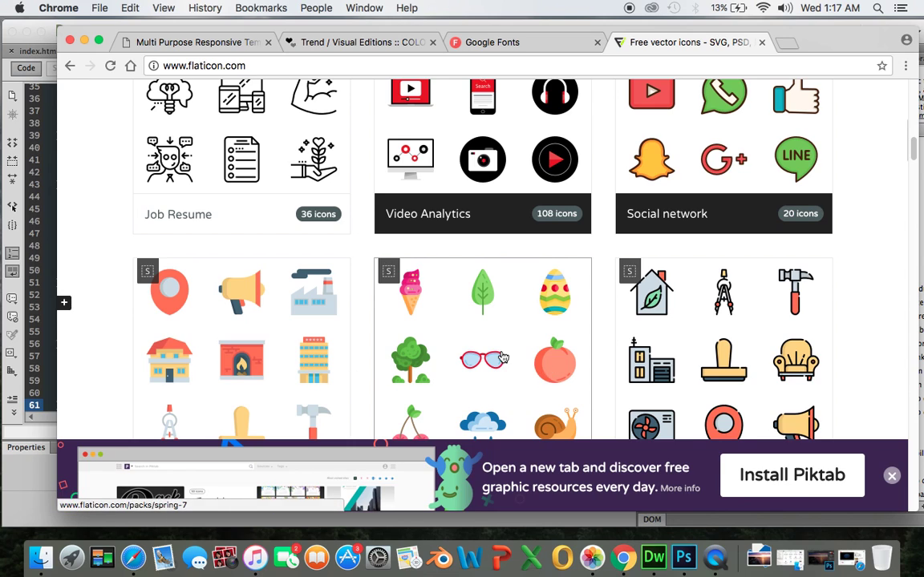
scroll(503, 357, "up", 2)
scroll(499, 347, "down", 1)
scroll(499, 341, "up", 5)
scroll(498, 341, "down", 5)
scroll(501, 341, "up", 2)
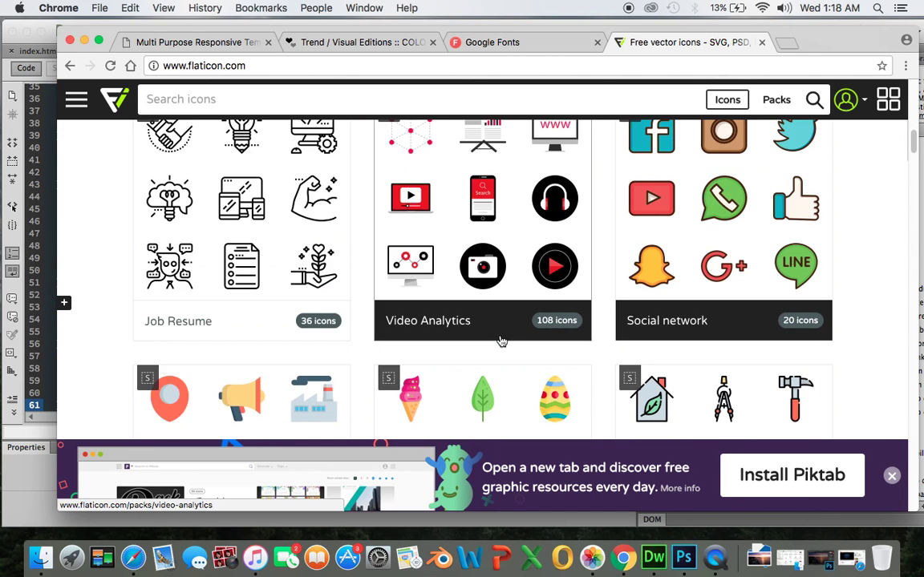
scroll(500, 341, "up", 6)
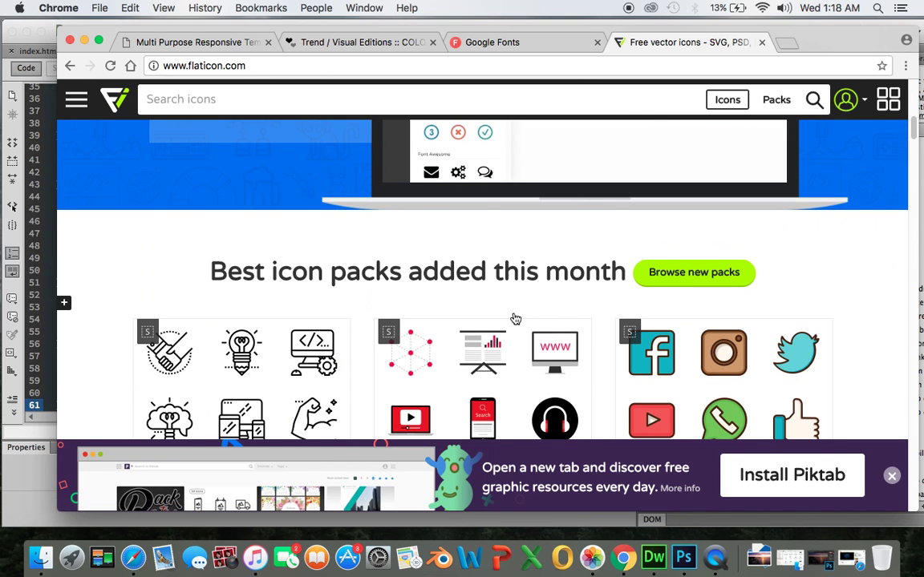
scroll(513, 317, "down", 15)
scroll(515, 319, "up", 1)
scroll(515, 319, "up", 1)
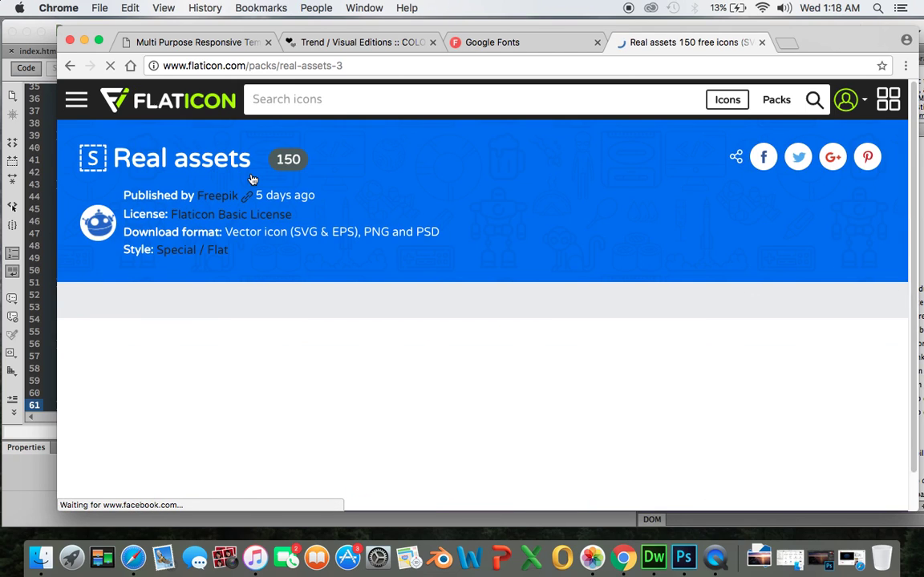
Step: Skip the Collections introduction and look through the icons in the Real assets pack
scroll(520, 258, "down", 2)
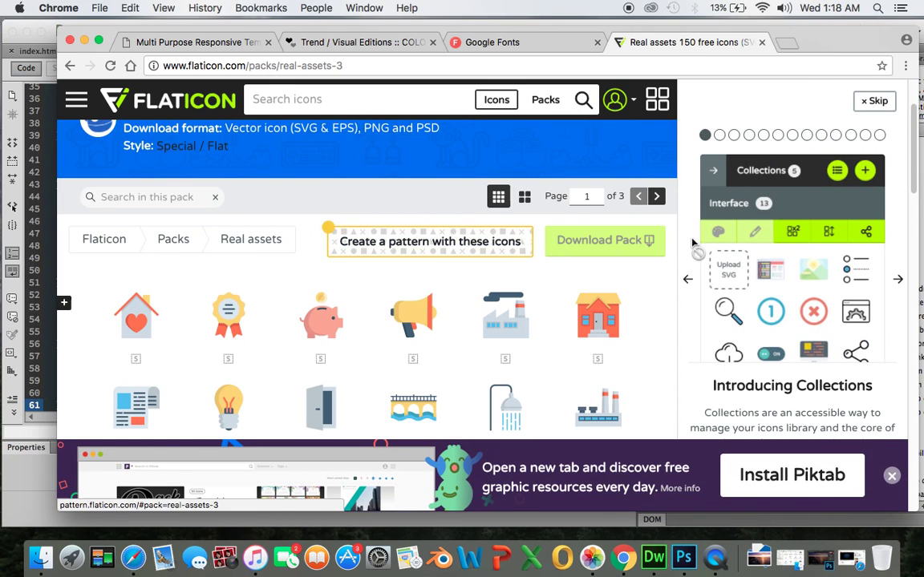
left_click(874, 100)
scroll(547, 267, "down", 3)
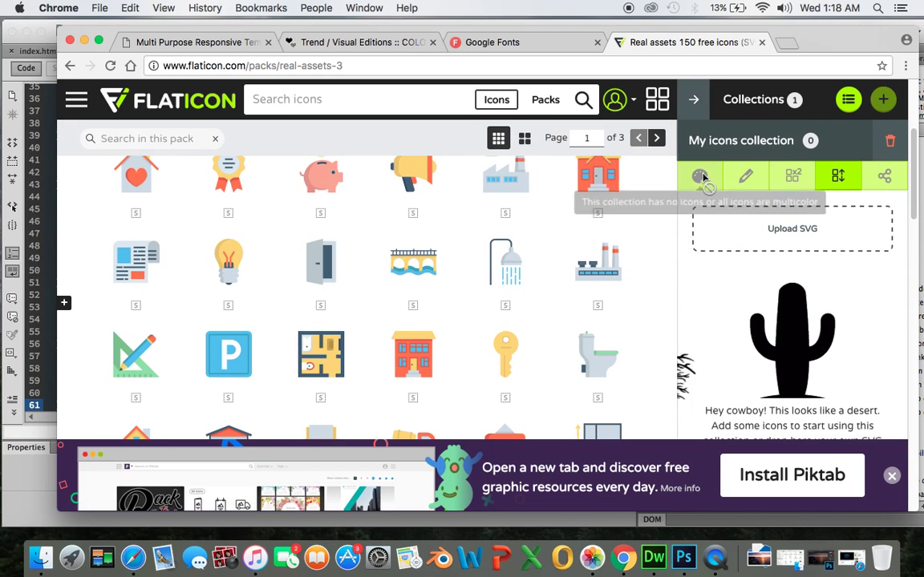
scroll(551, 287, "down", 1)
scroll(553, 294, "up", 2)
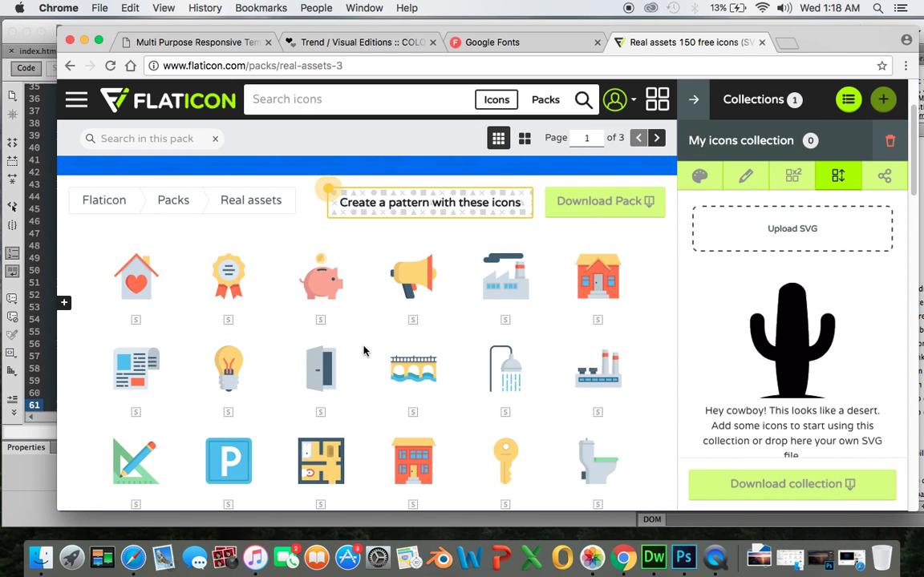
Step: Download the yellow megaphone icon as a 128-pixel PNG with the free licence and close its preview
left_click(418, 297)
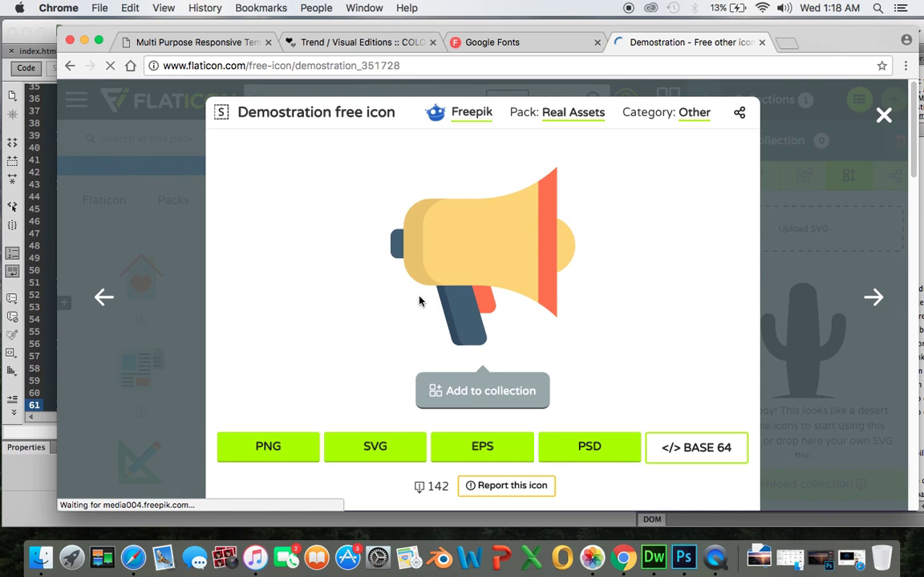
left_click(288, 449)
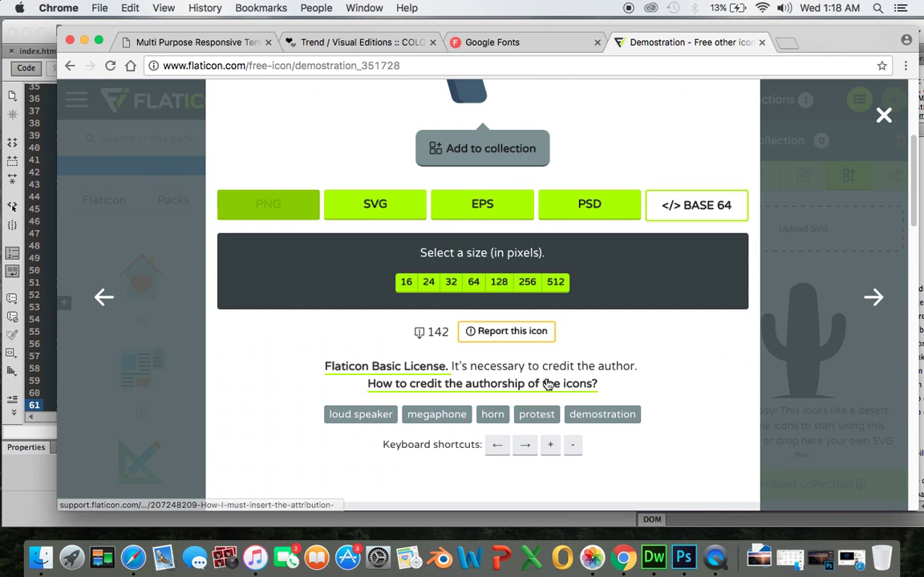
left_click(506, 290)
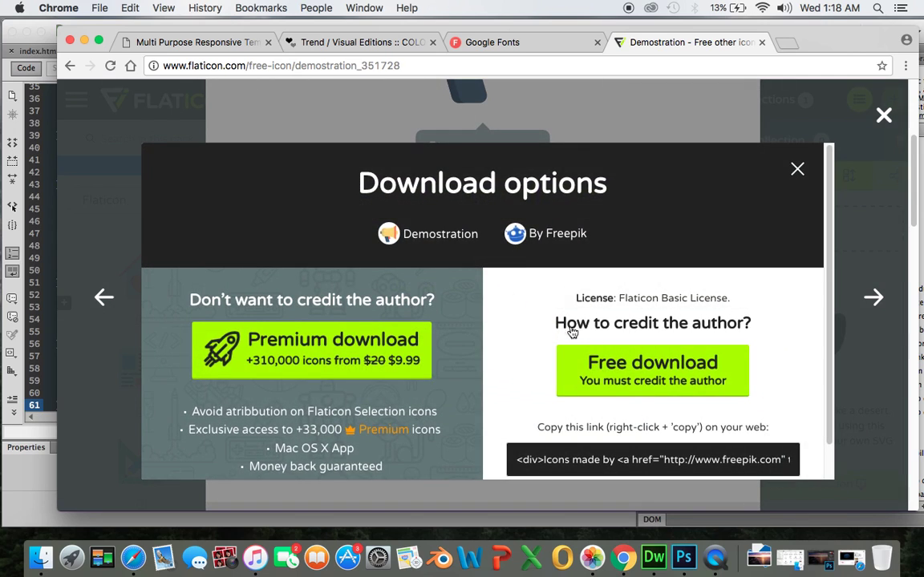
left_click(597, 373)
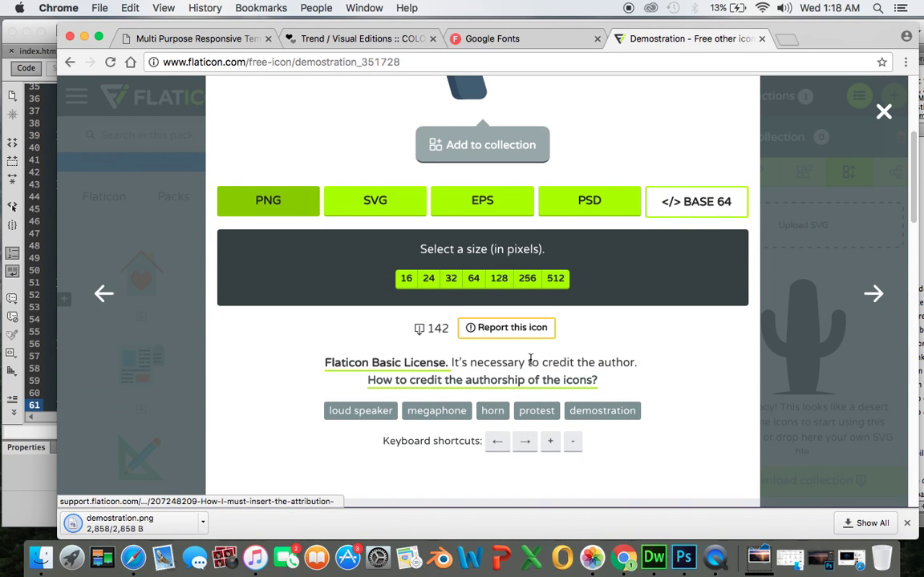
scroll(530, 359, "down", 10)
left_click(883, 112)
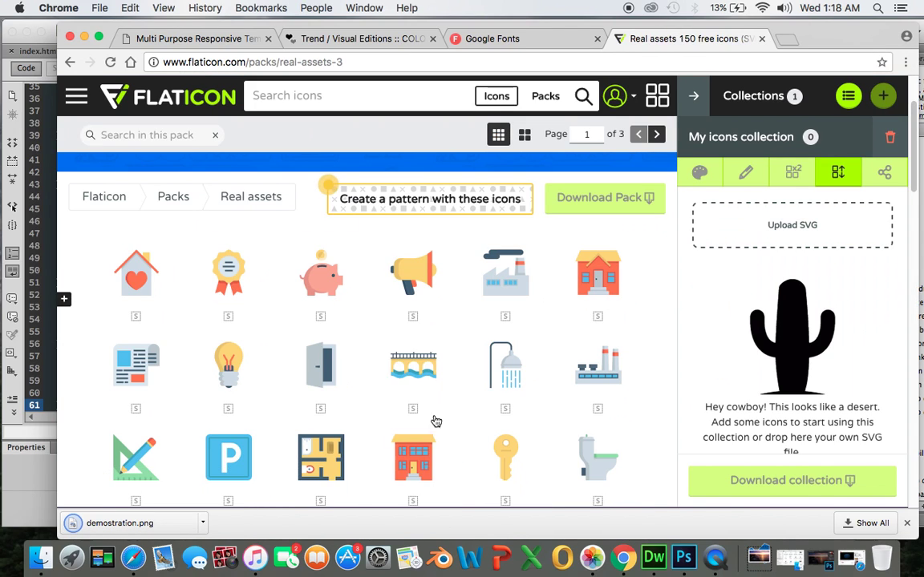
Step: Download the light bulb icon as a 128-pixel PNG with the free licence and close its preview
scroll(393, 391, "down", 3)
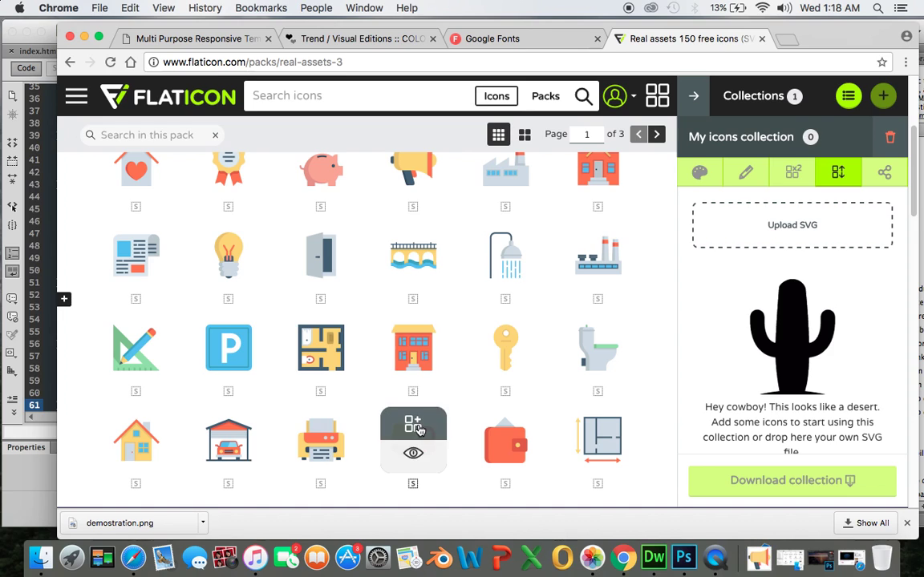
mouse_move(423, 456)
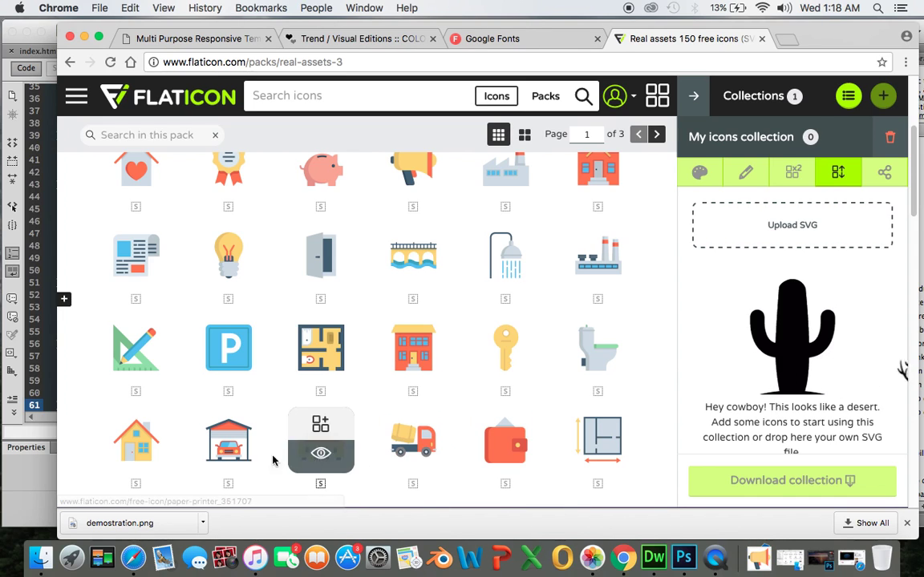
mouse_move(249, 457)
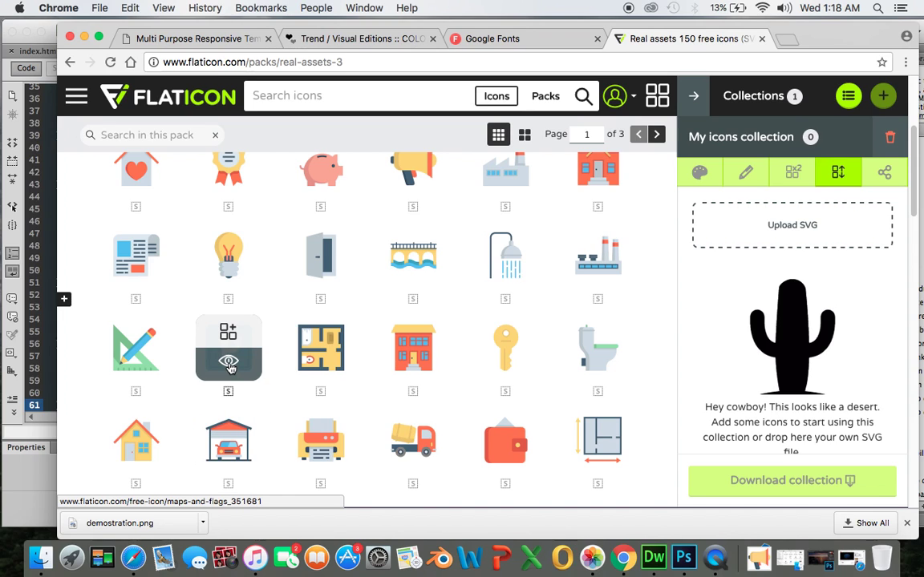
mouse_move(237, 288)
left_click(229, 271)
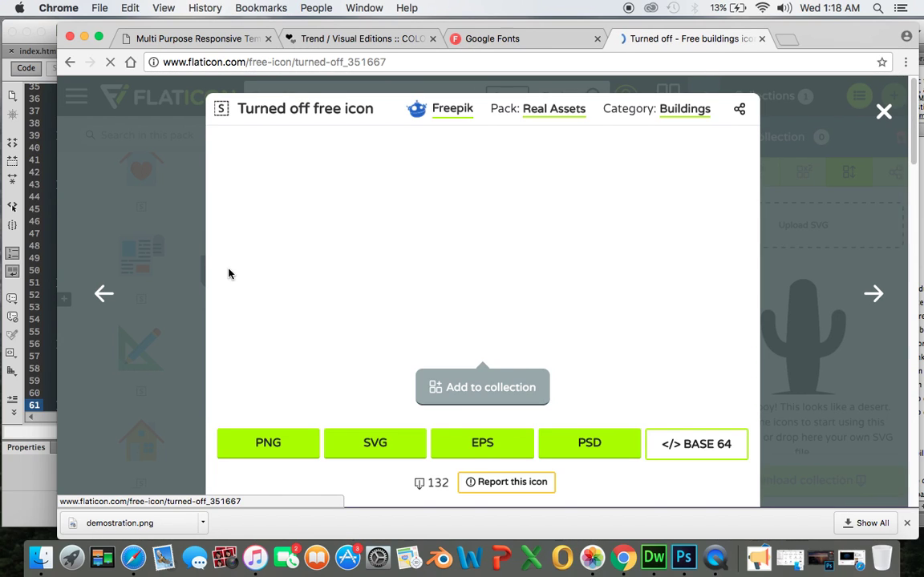
left_click(277, 444)
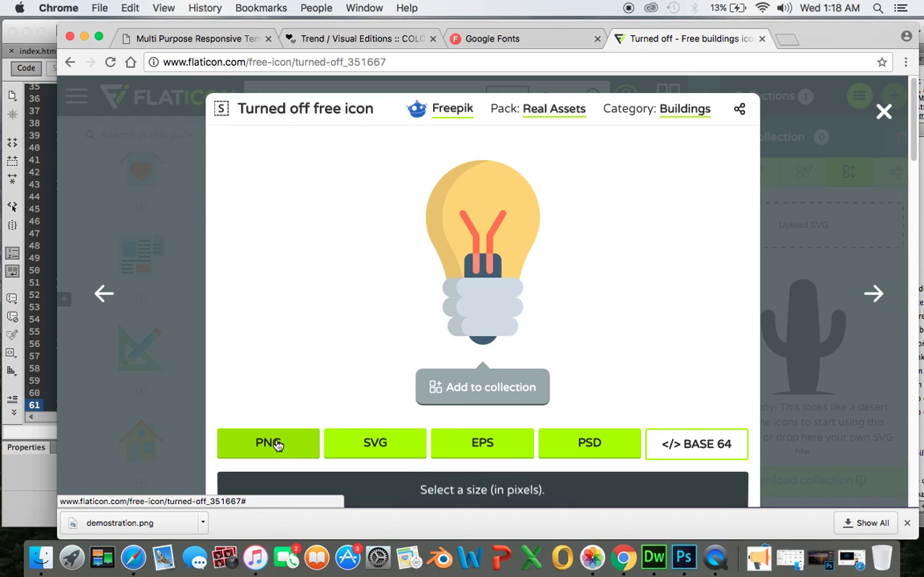
scroll(306, 449, "down", 5)
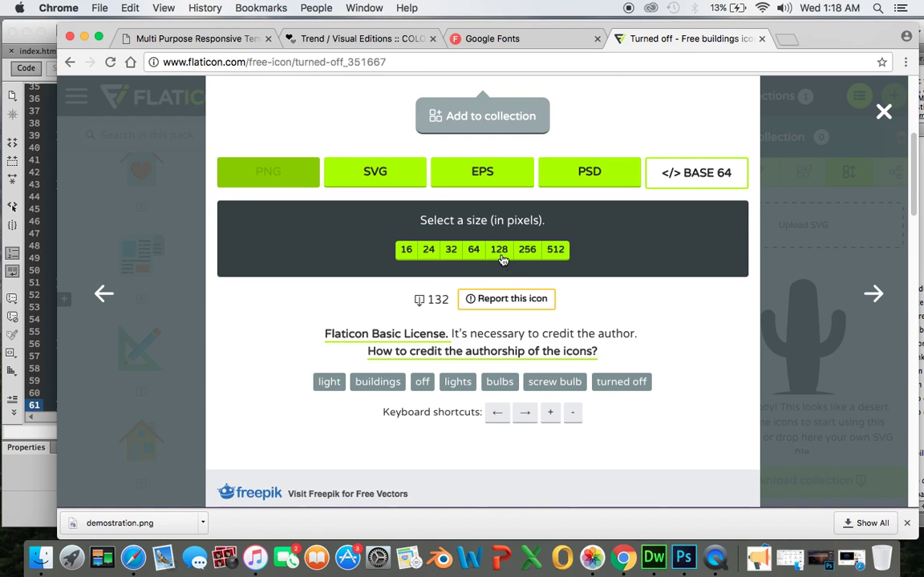
left_click(497, 250)
left_click(671, 370)
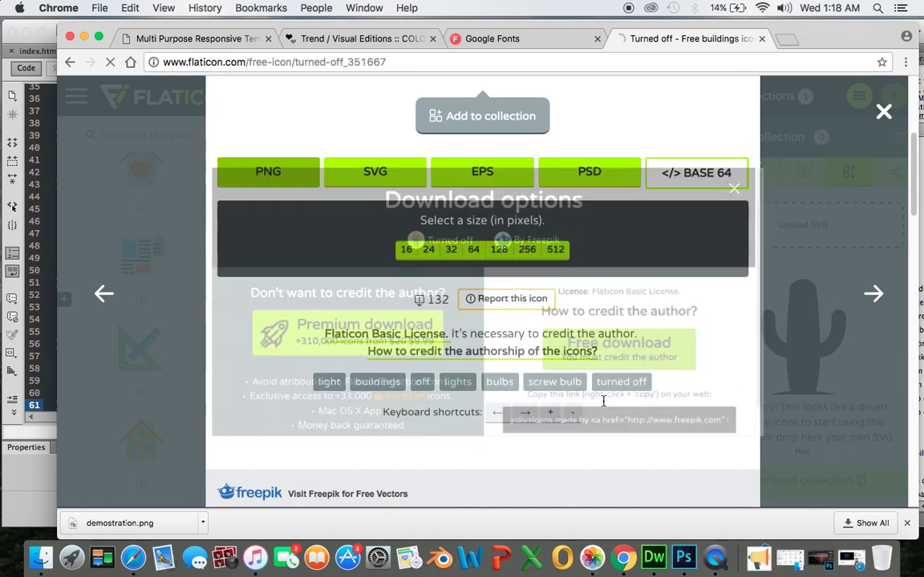
left_click(862, 371)
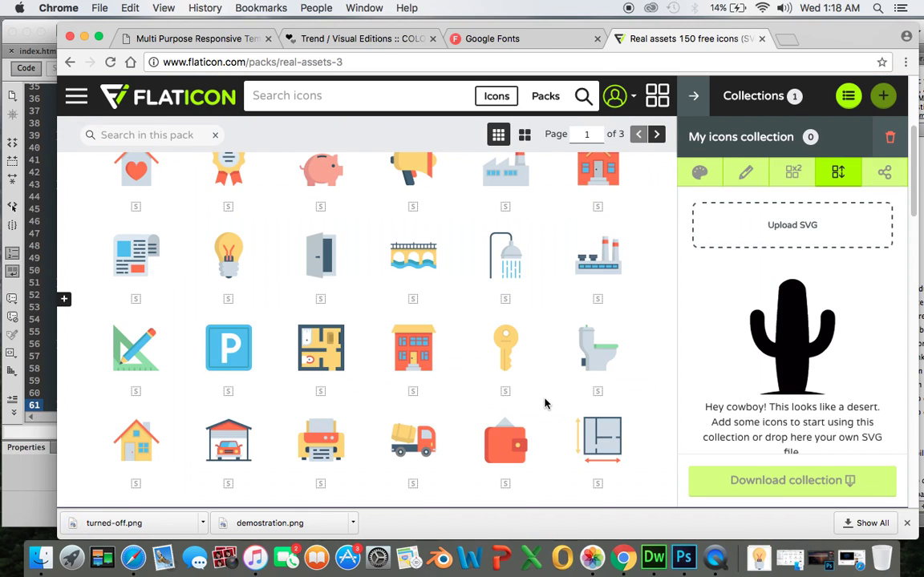
Step: Download the curtained window icon as a 128-pixel PNG with the free licence
scroll(542, 417, "down", 1)
scroll(545, 420, "down", 5)
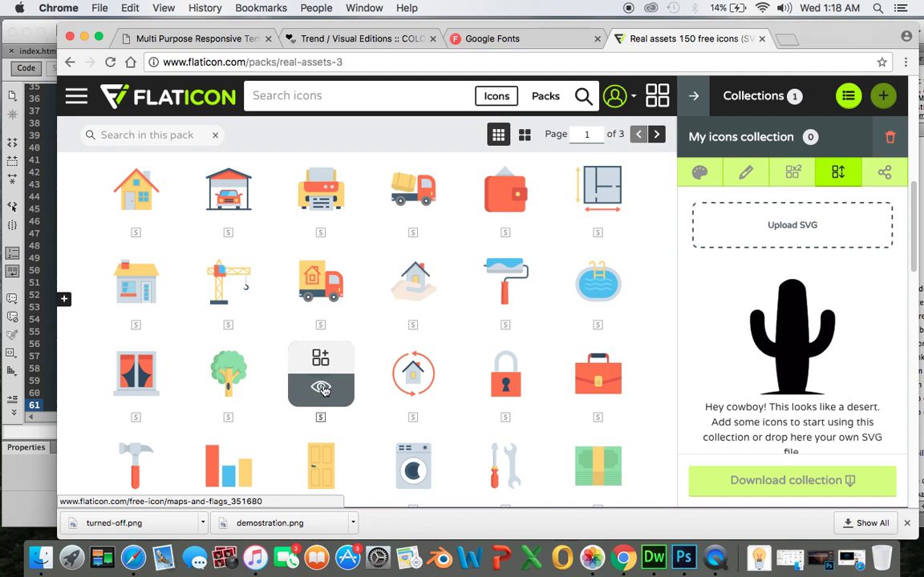
mouse_move(147, 398)
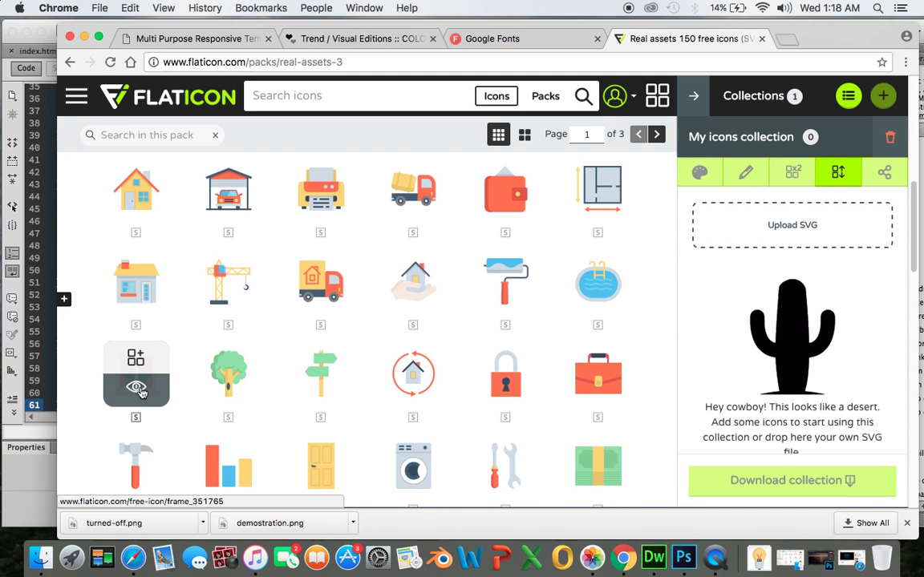
left_click(140, 391)
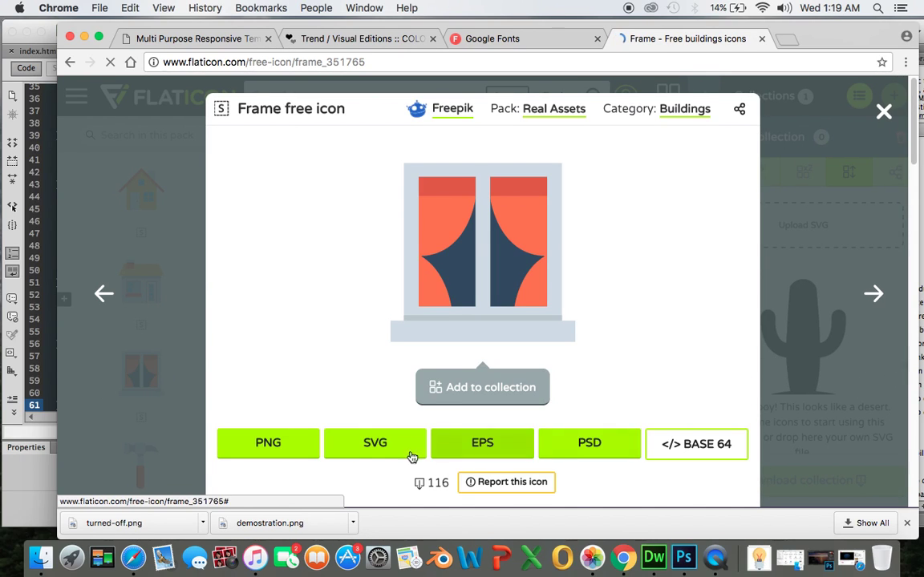
left_click(290, 446)
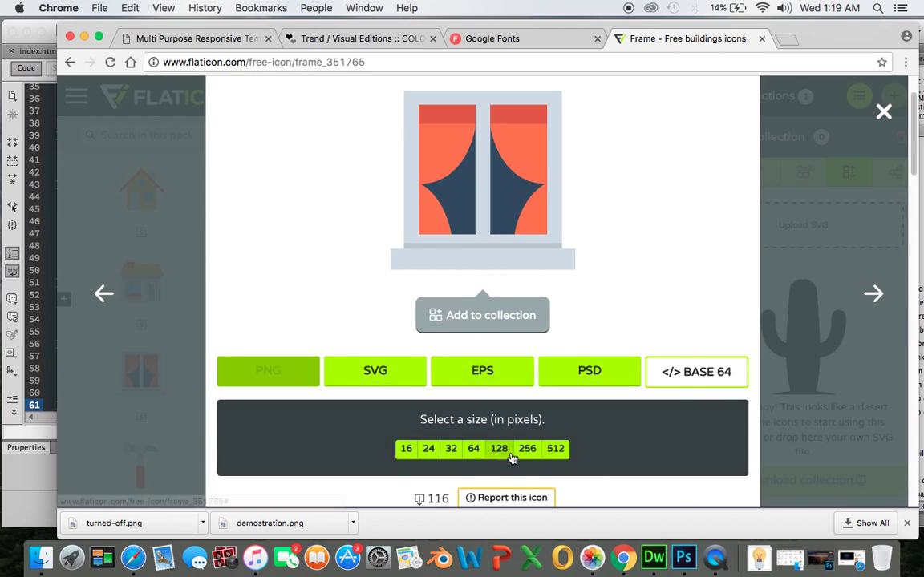
left_click(498, 450)
left_click(618, 360)
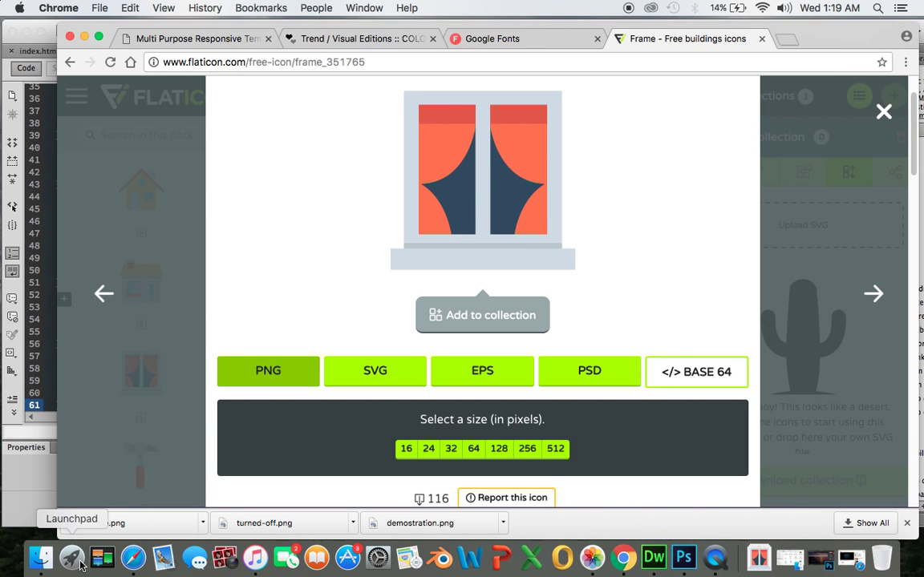
left_click(80, 563)
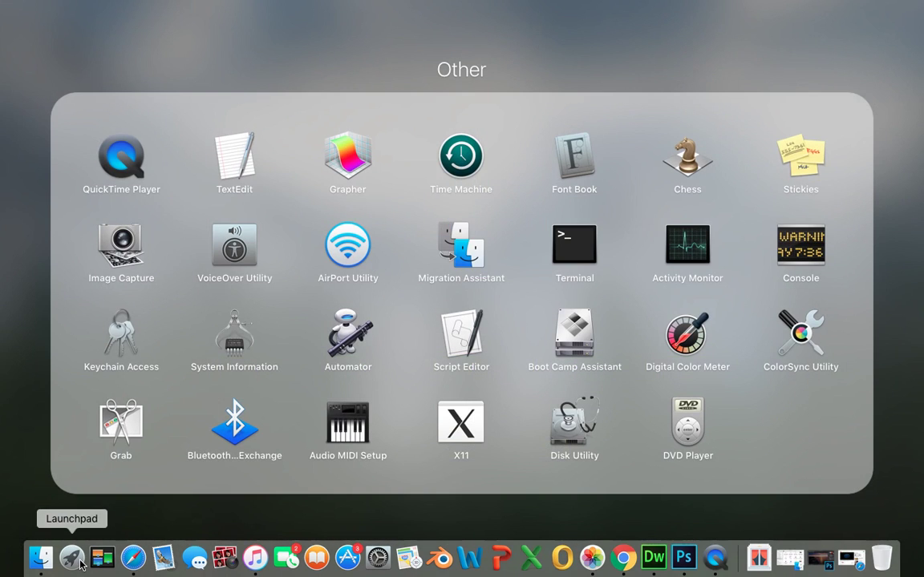
left_click(565, 4)
left_click(62, 565)
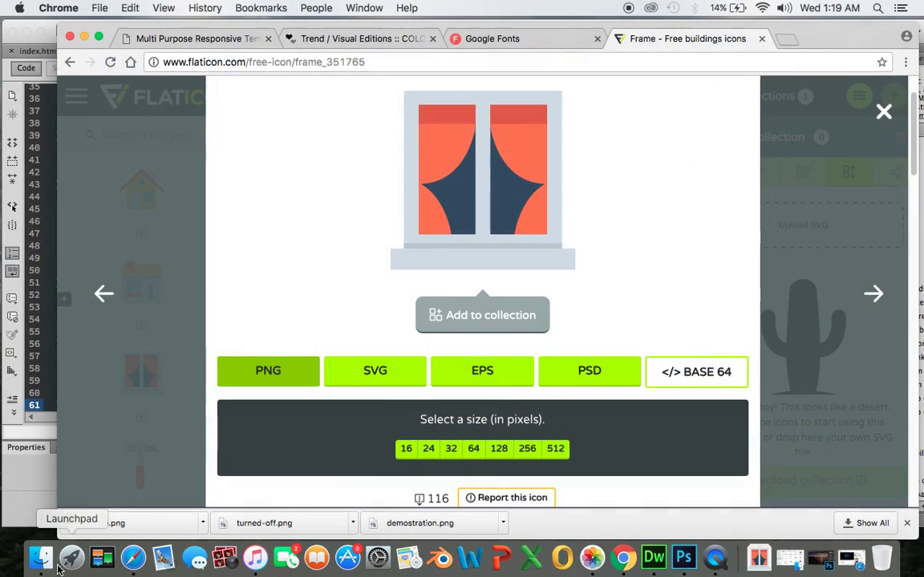
Step: Switch to Finder and select the window icon file frame.png in the Downloads folder
left_click(42, 560)
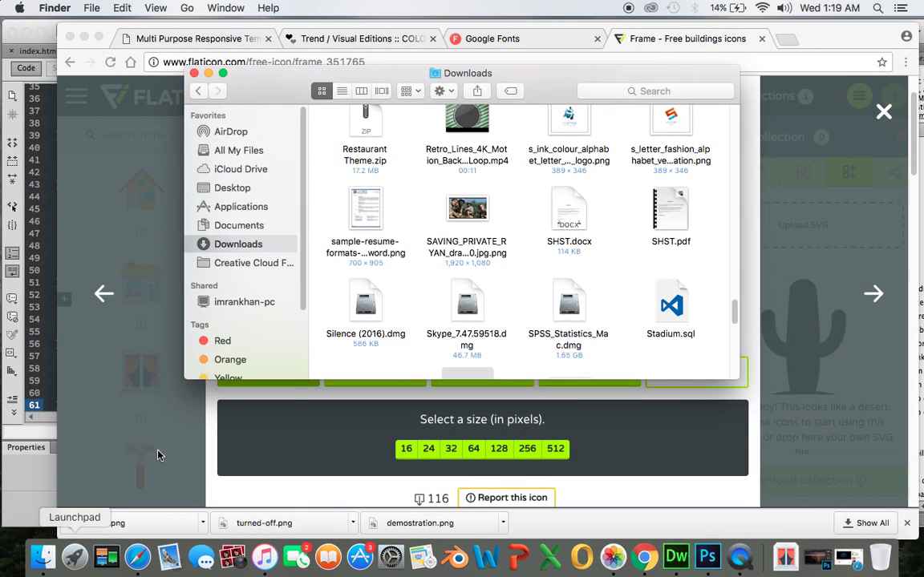
left_click(247, 227)
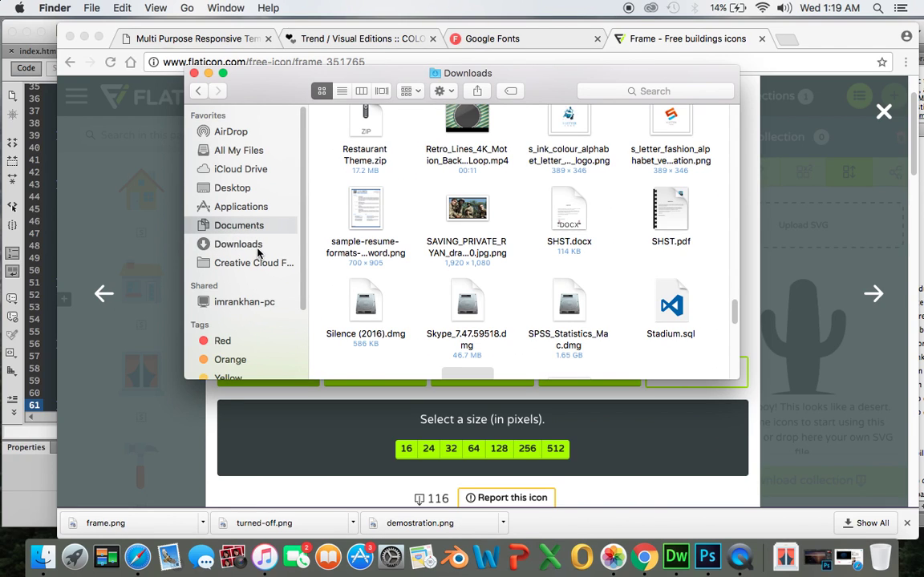
left_click(258, 247)
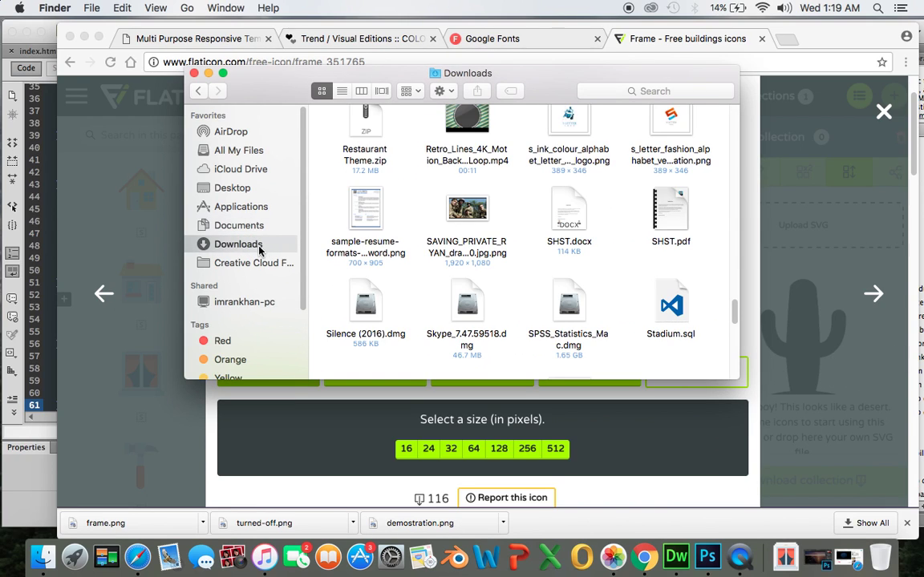
left_click(383, 207)
key("f")
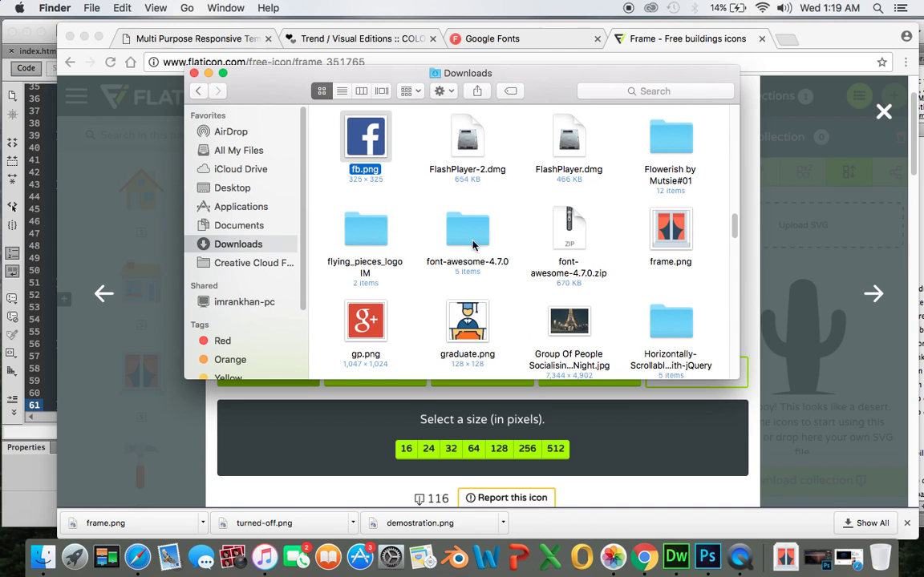
left_click(663, 233)
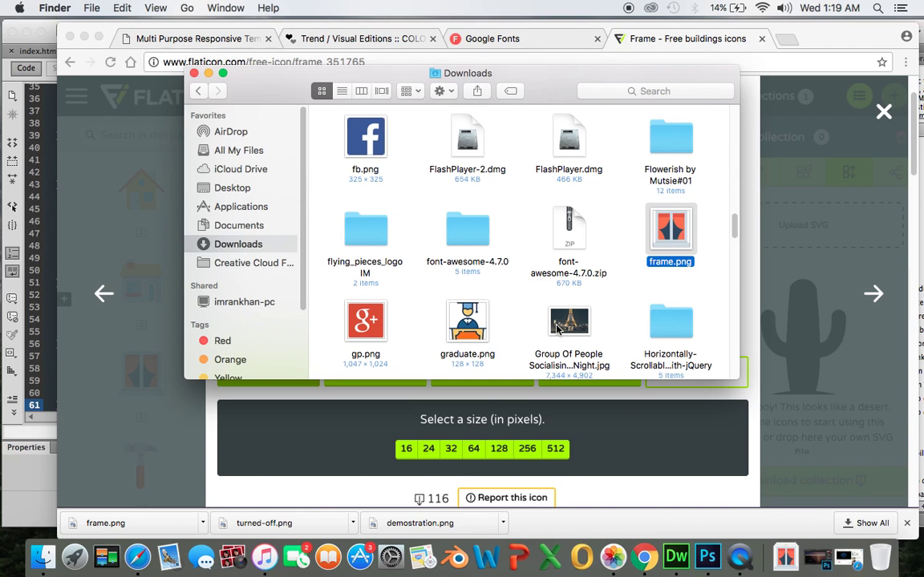
Step: Look through the Downloads folder for the other downloaded icon files
scroll(517, 314, "down", 4)
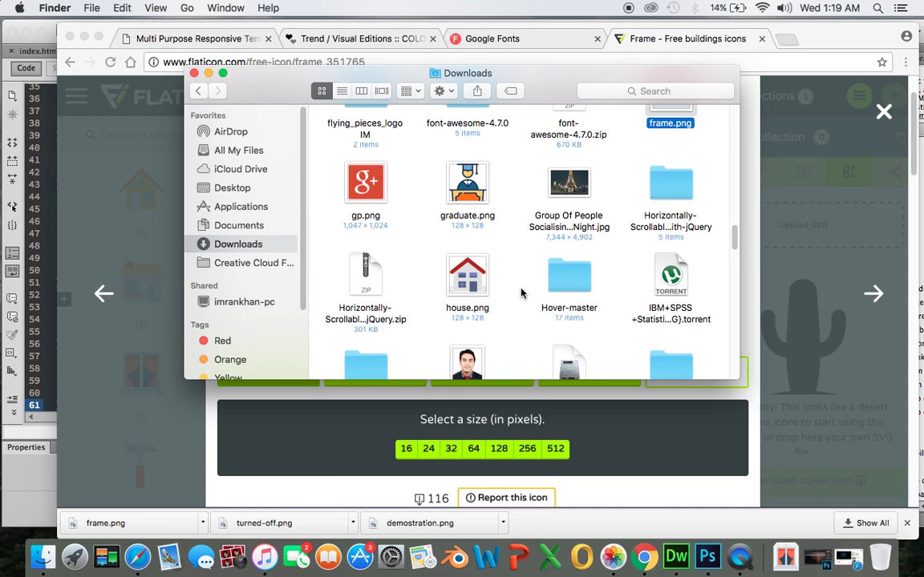
scroll(521, 293, "down", 4)
scroll(521, 293, "up", 4)
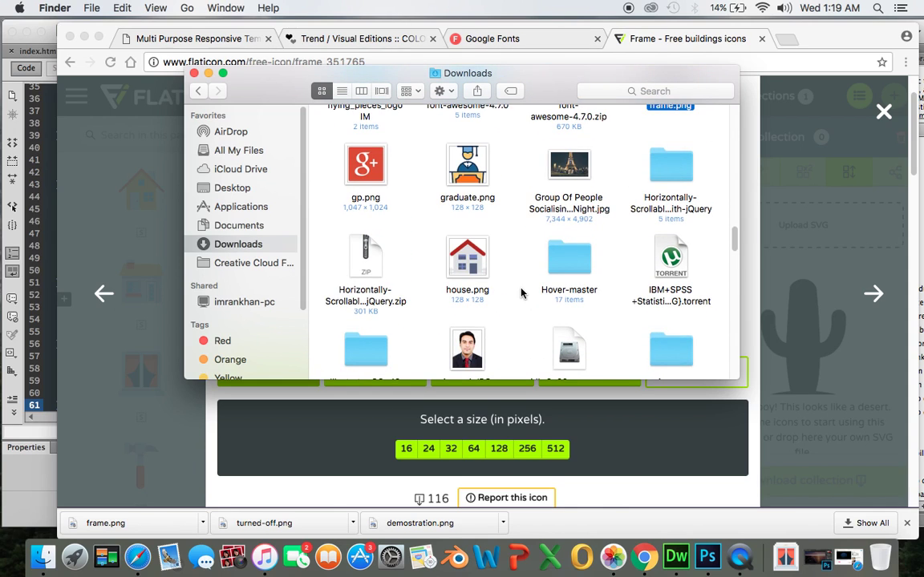
scroll(525, 289, "up", 10)
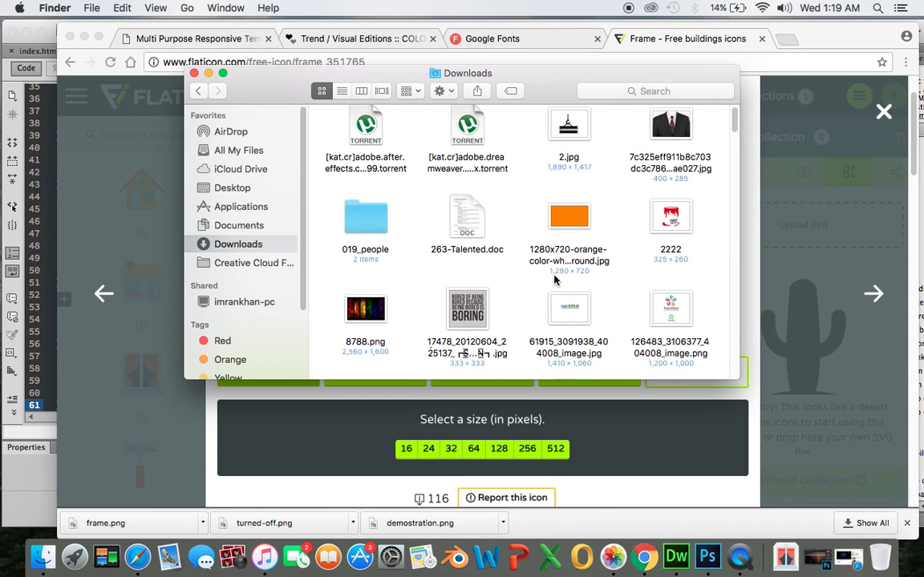
scroll(553, 279, "down", 4)
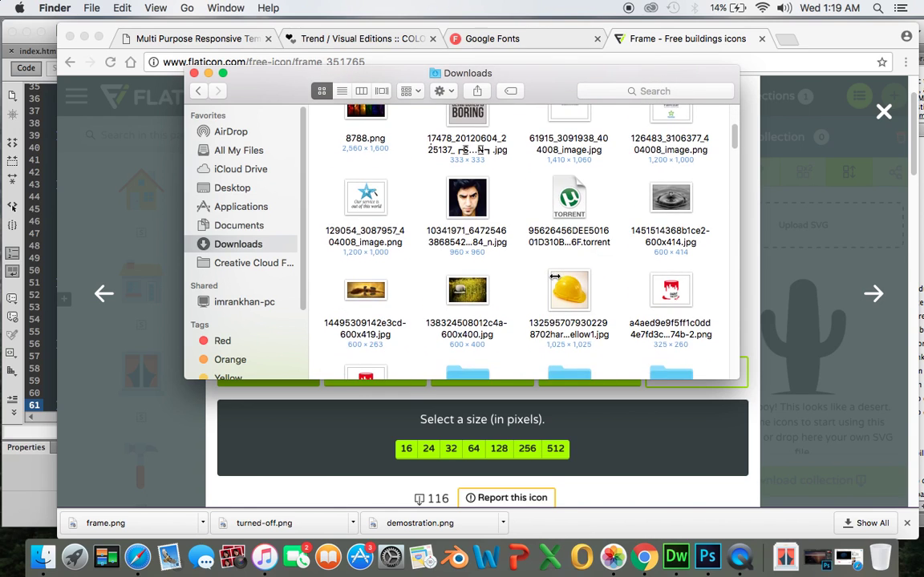
scroll(553, 277, "down", 10)
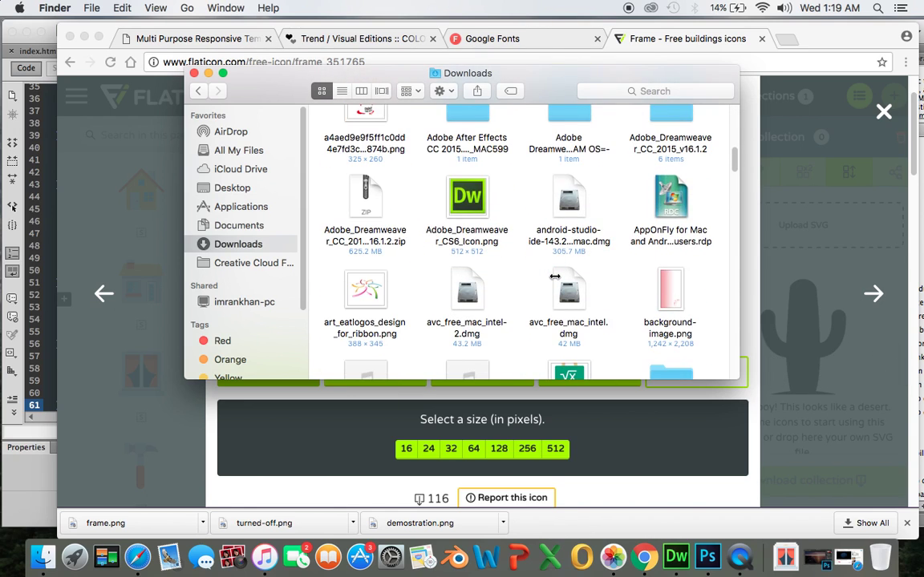
scroll(553, 279, "down", 10)
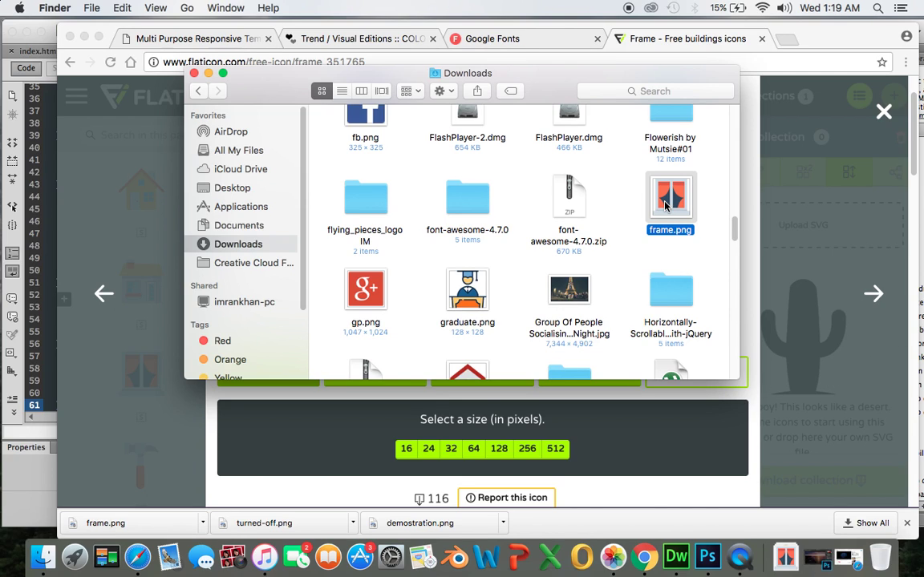
key("x")
scroll(633, 251, "up", 10)
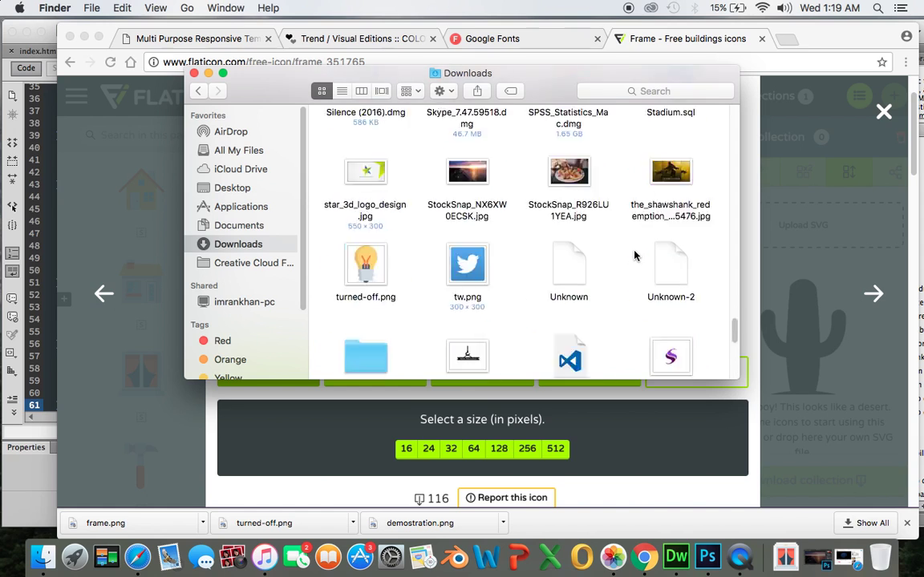
scroll(636, 255, "up", 10)
scroll(636, 255, "down", 5)
scroll(635, 255, "down", 6)
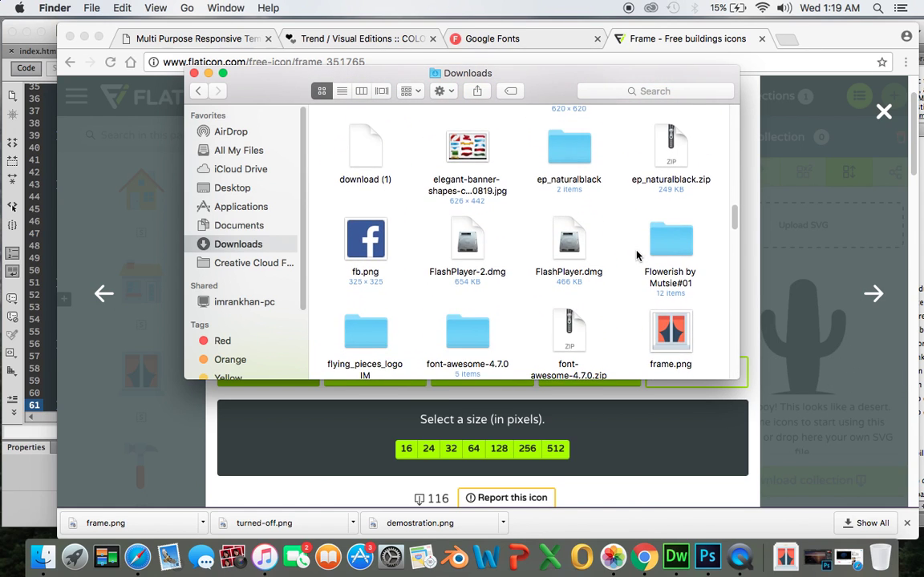
Step: Copy frame.png from the Downloads folder
left_click(662, 179)
right_click(662, 158)
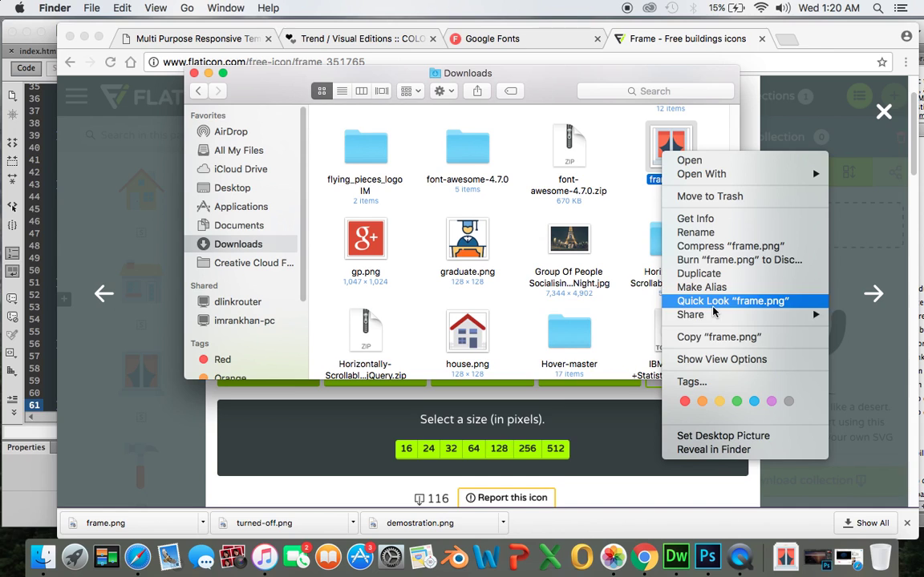
left_click(719, 337)
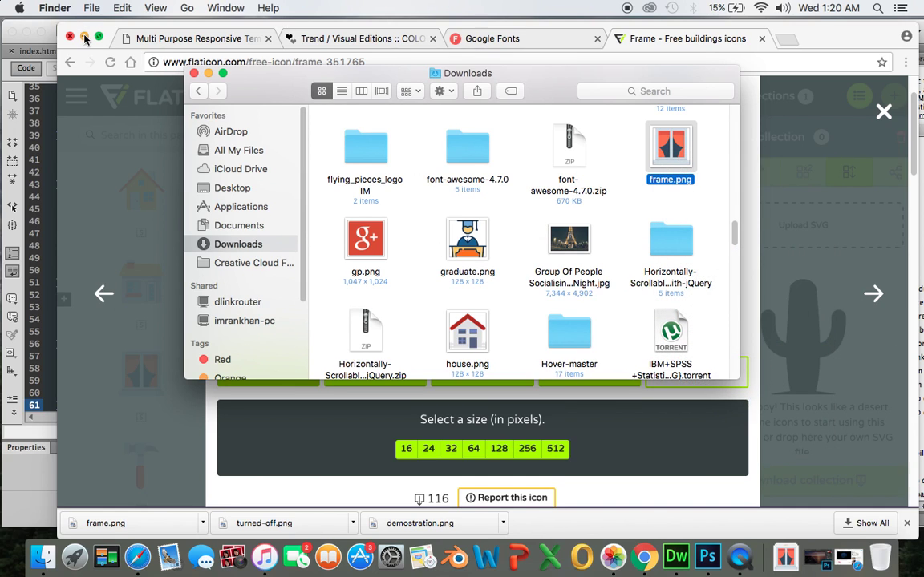
Step: Clear the browser and code editor windows from view and open the img folder inside the desktop's bootstrap template folder
left_click(84, 38)
left_click(26, 31)
left_click_drag(505, 78, 394, 62)
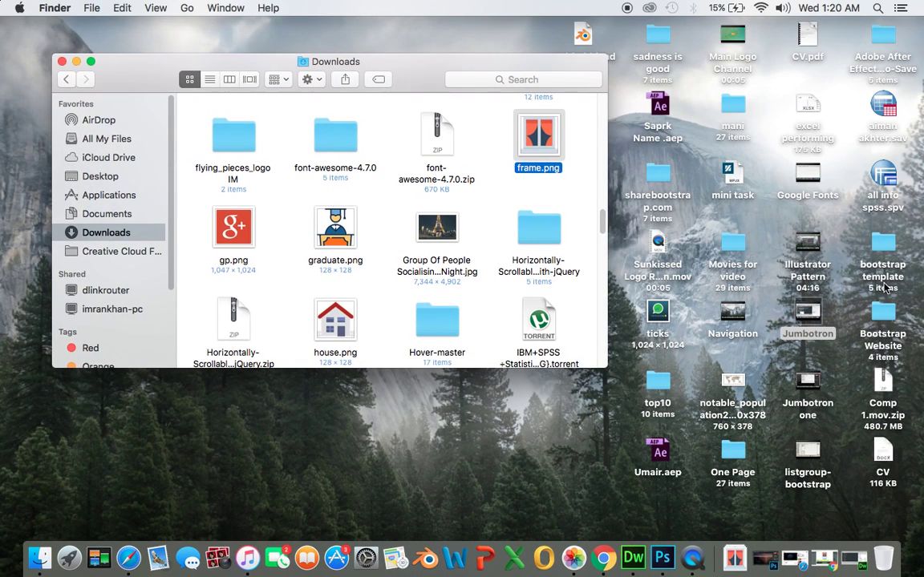
left_click(884, 245)
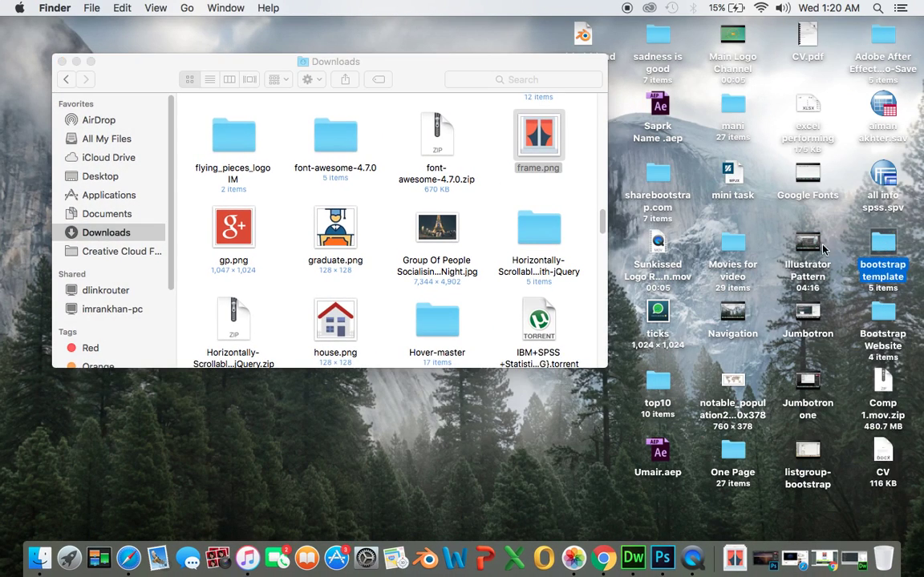
key("super+o")
left_click_drag(255, 88, 633, 265)
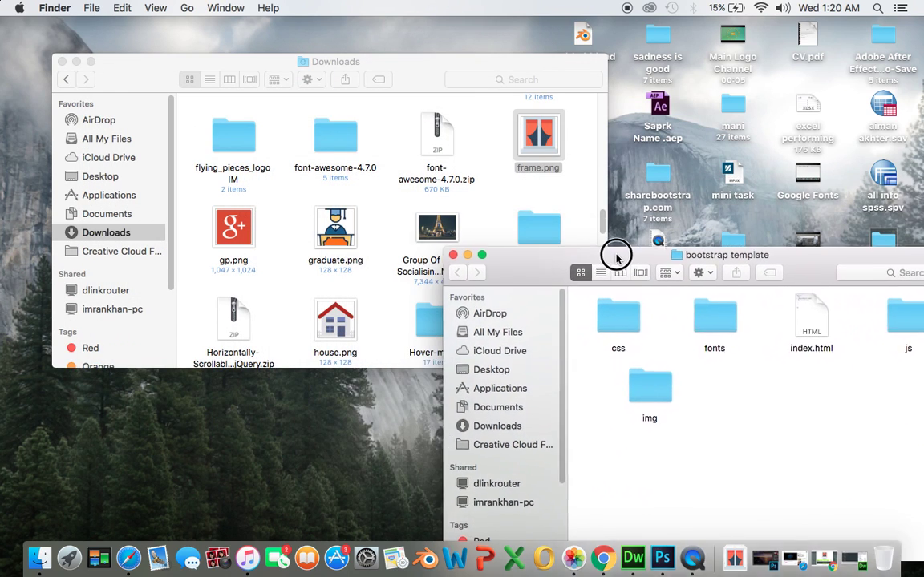
left_click(650, 387)
double_click(650, 387)
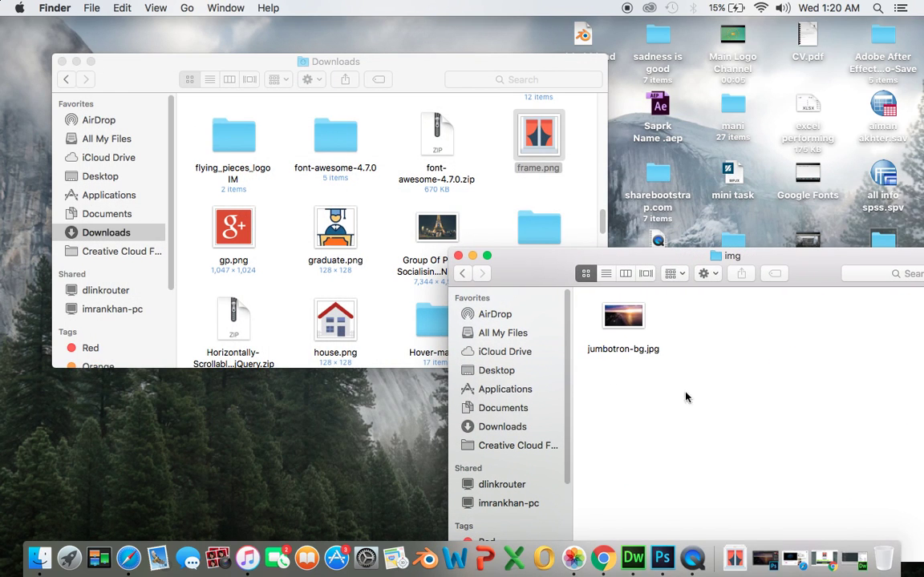
Step: Paste frame.png into the img folder and shift the Downloads window clear of it
right_click(655, 378)
left_click(700, 435)
left_click_drag(429, 60, 356, 51)
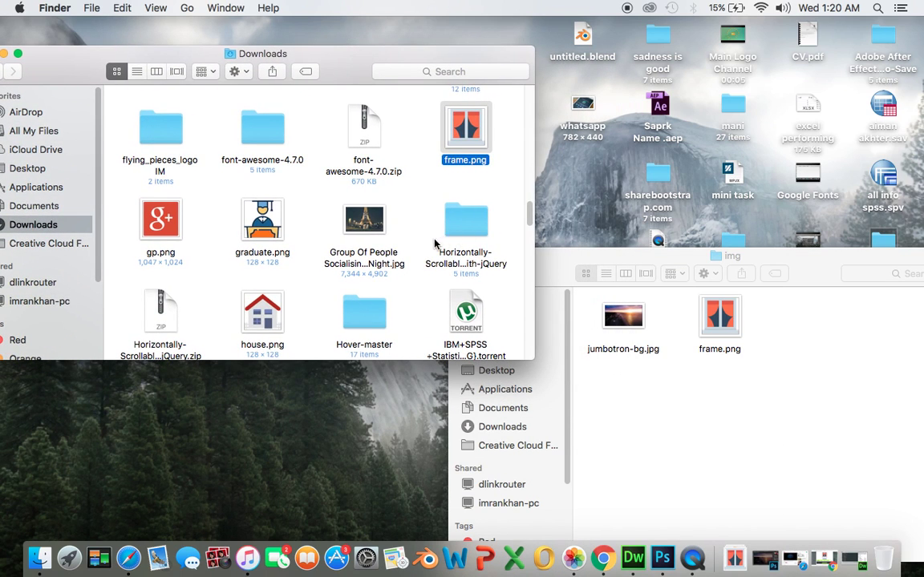
Step: Move the light bulb icon turned-off.png from Downloads into the img folder
scroll(434, 243, "down", 5)
scroll(404, 248, "down", 5)
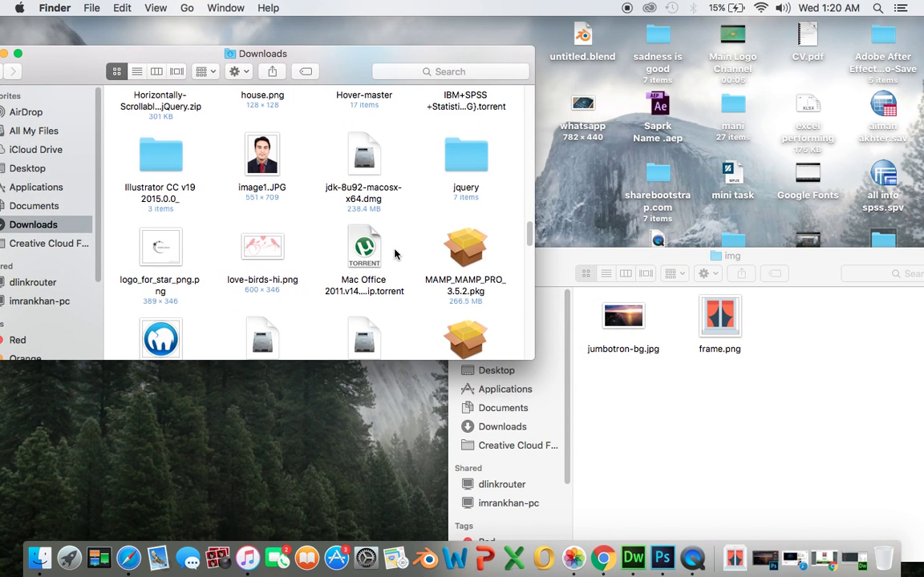
scroll(394, 254, "down", 8)
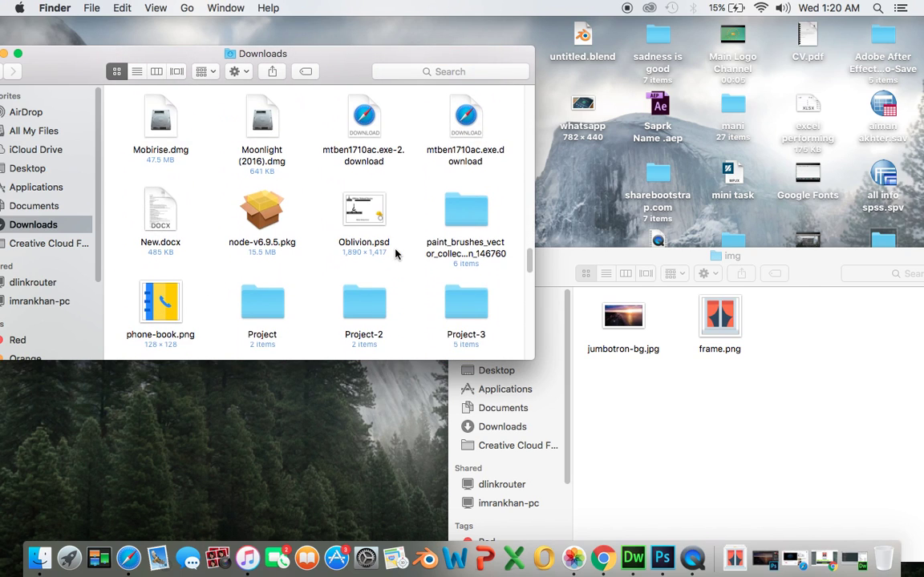
scroll(394, 254, "down", 10)
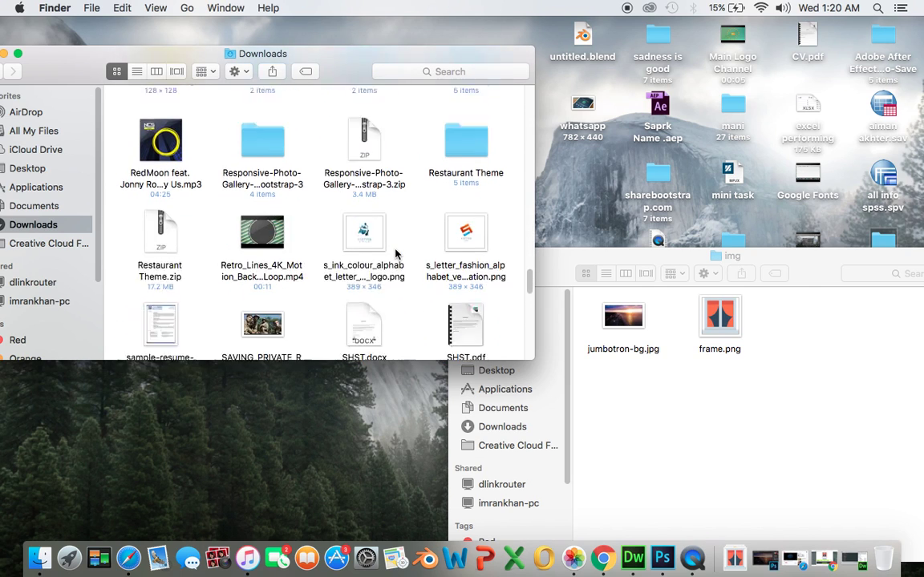
scroll(394, 254, "down", 4)
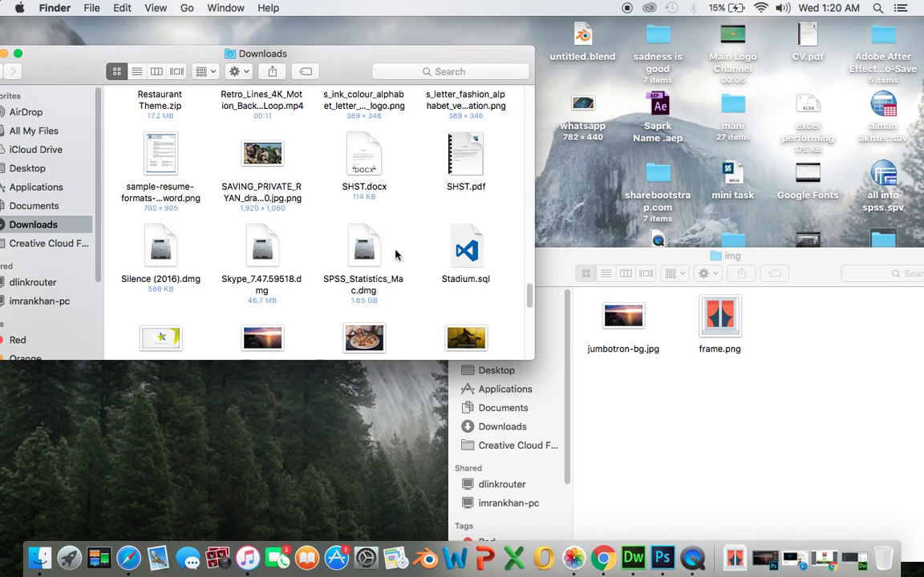
scroll(394, 254, "down", 4)
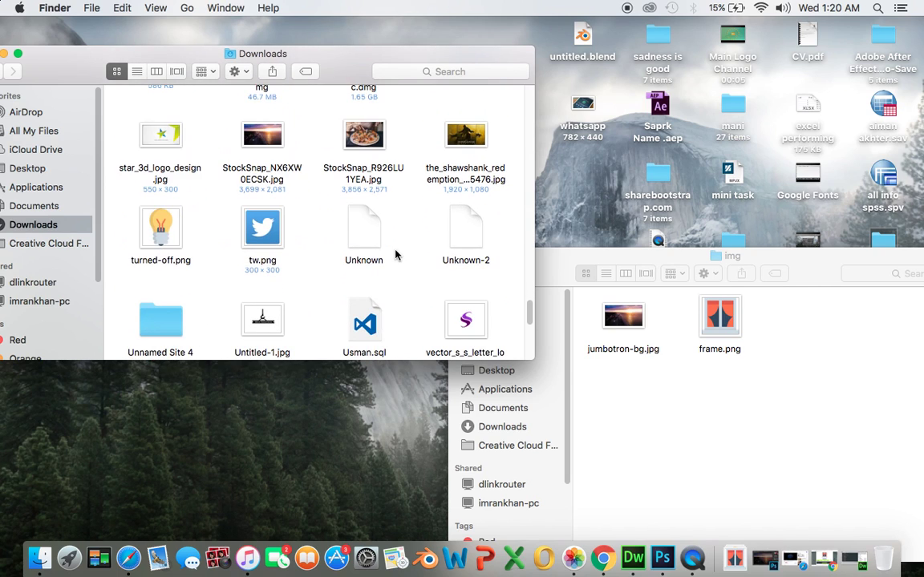
left_click_drag(158, 227, 733, 441)
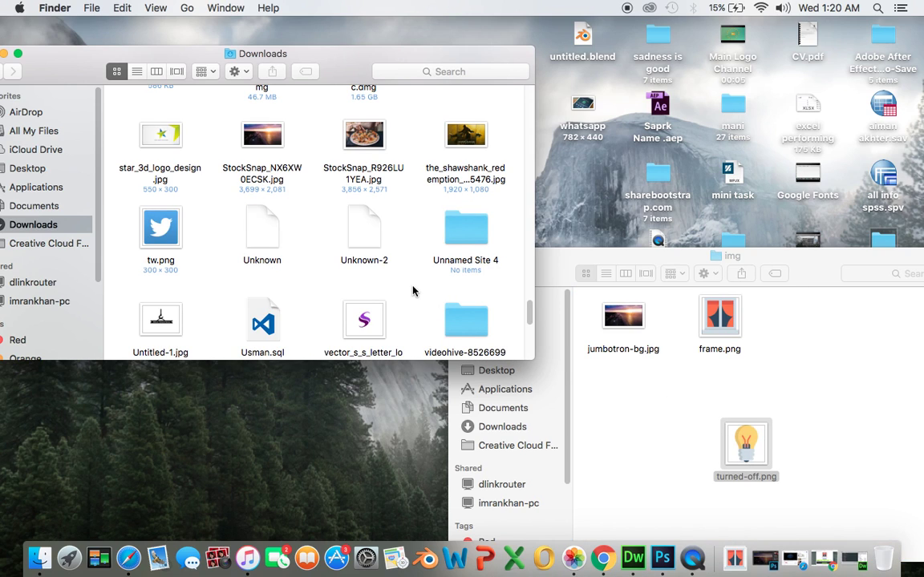
Step: Search the rest of the Downloads folder for the megaphone icon file
scroll(413, 291, "down", 3)
scroll(412, 291, "down", 5)
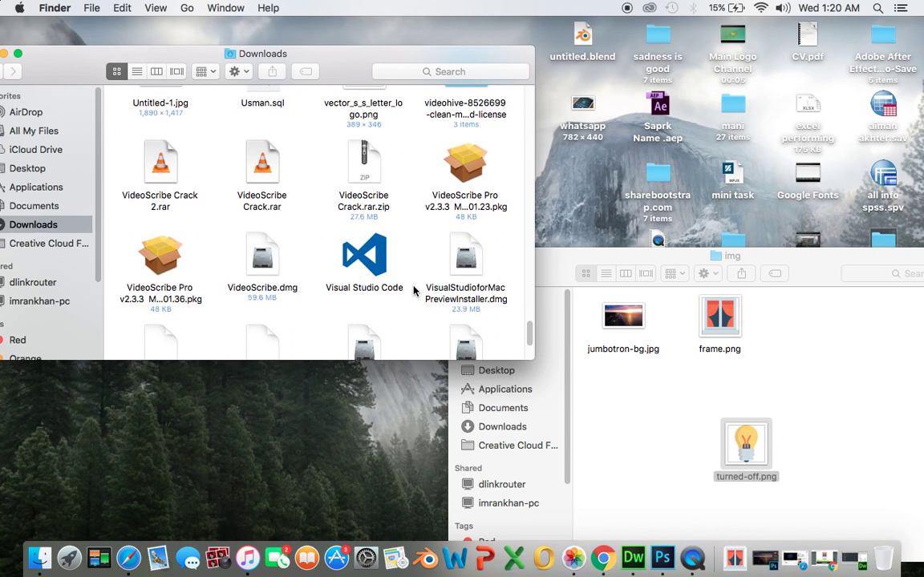
scroll(412, 291, "down", 4)
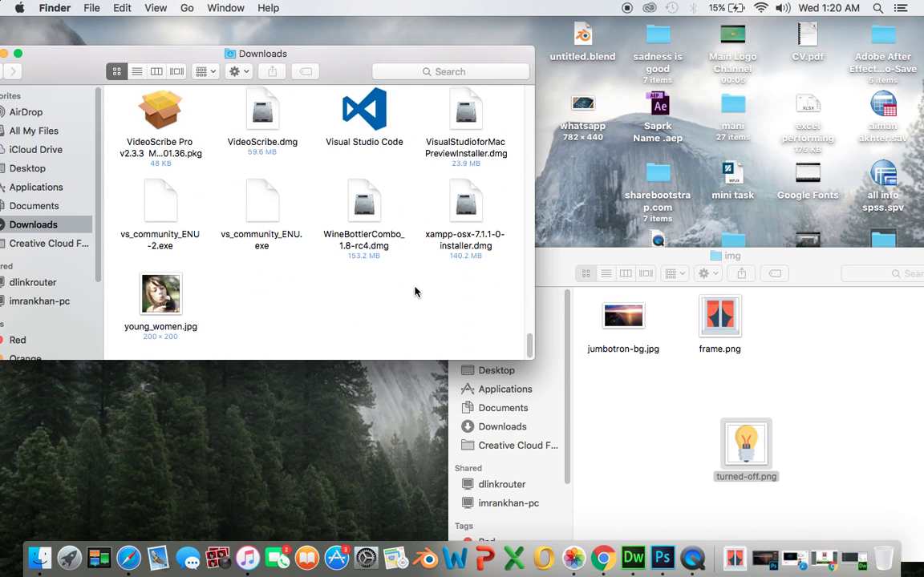
scroll(417, 291, "up", 3)
scroll(423, 292, "up", 5)
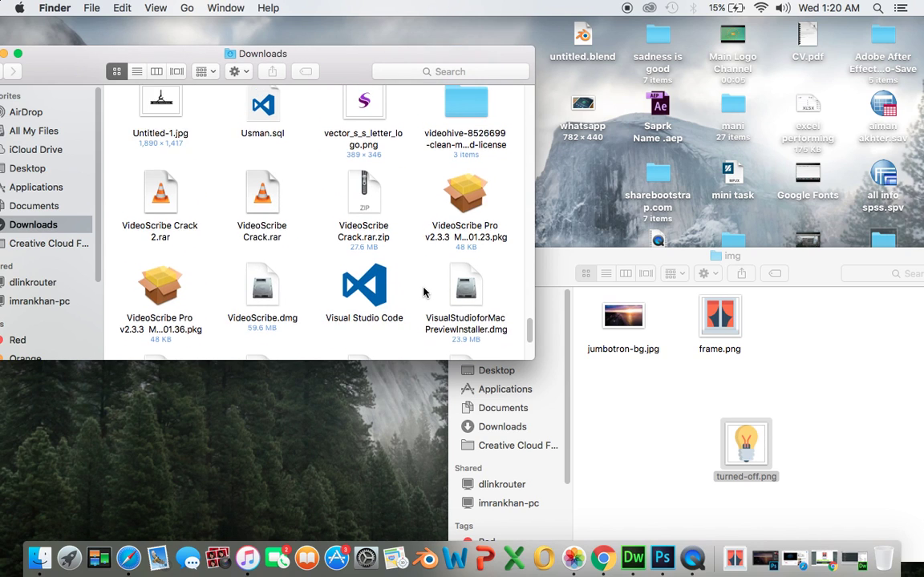
scroll(425, 292, "up", 5)
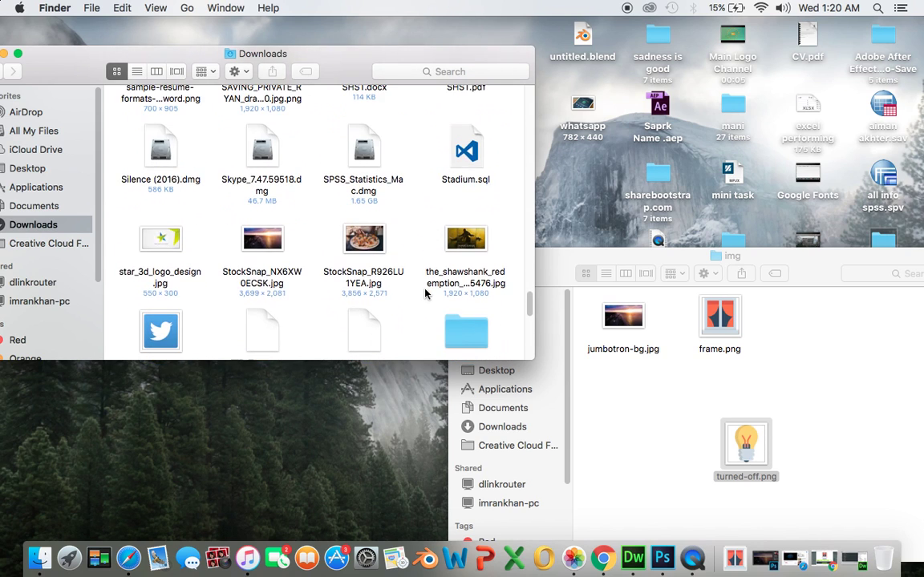
scroll(425, 293, "up", 2)
scroll(425, 294, "up", 6)
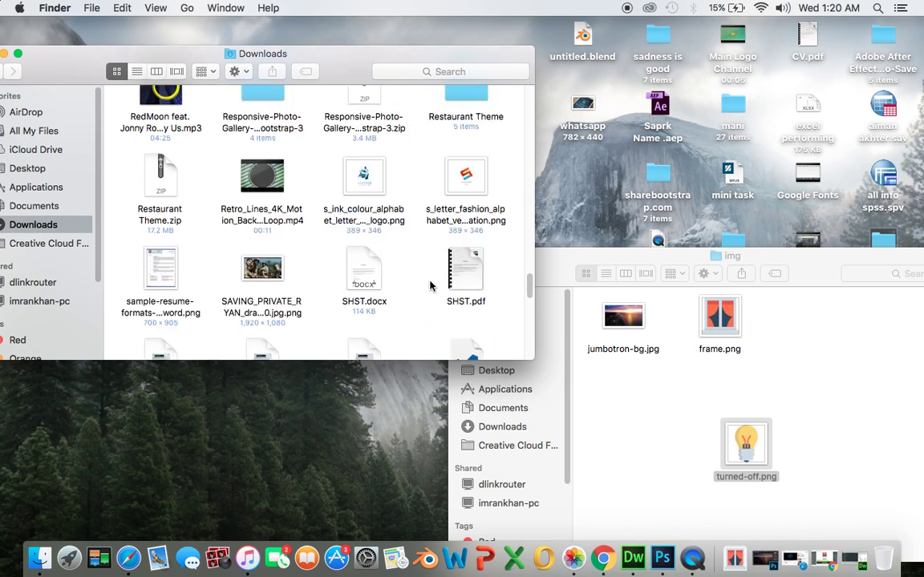
scroll(431, 285, "up", 3)
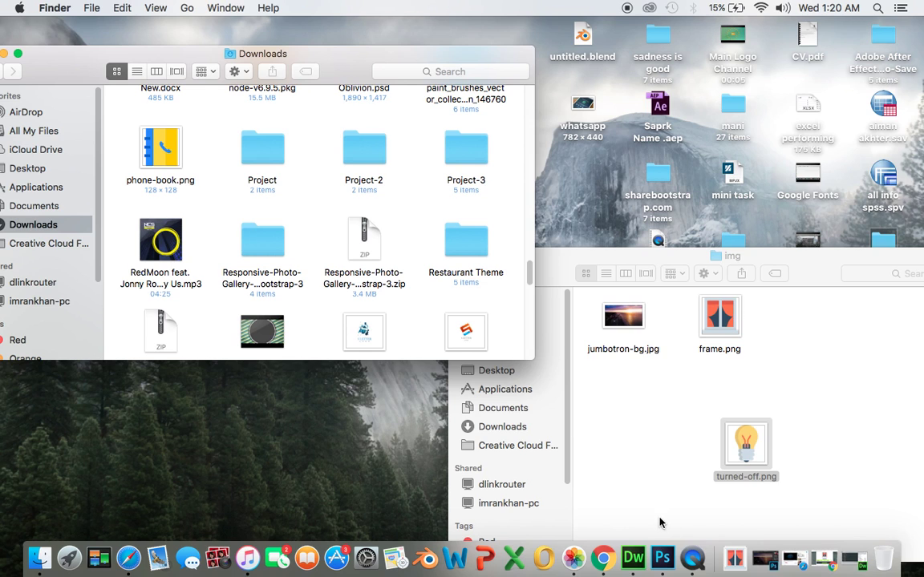
Step: Check the megaphone icon's file name in Chrome, and move demostration.png from the Downloads folder into the img folder
left_click(606, 560)
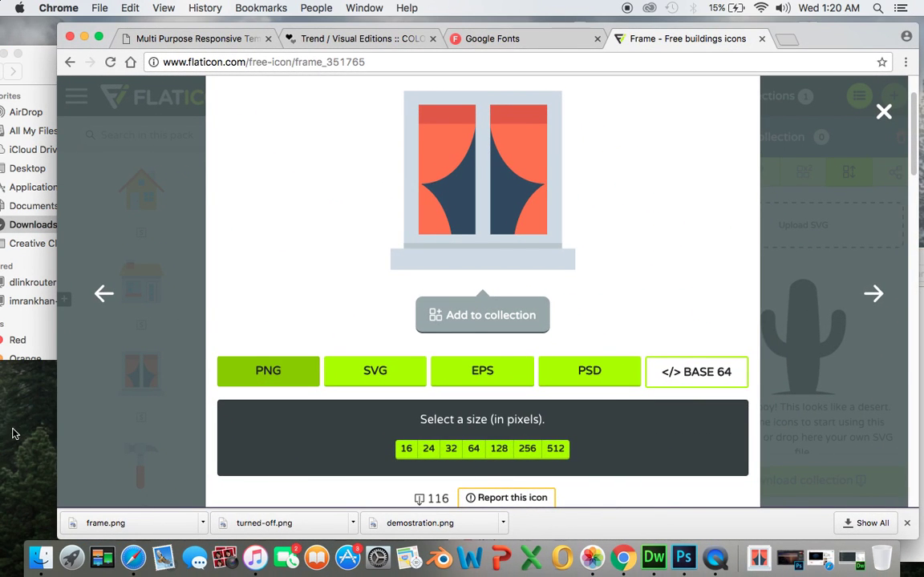
left_click(10, 385)
left_click(39, 65)
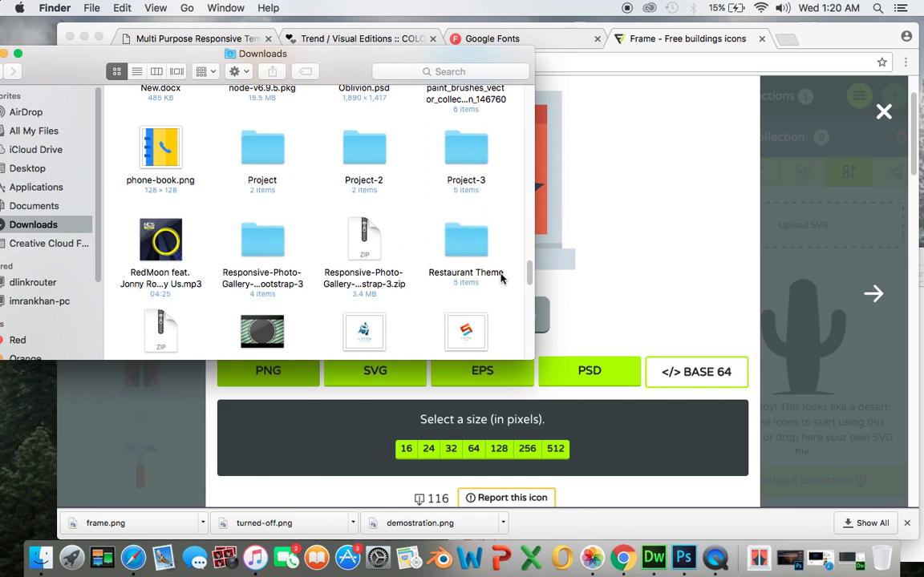
scroll(468, 274, "up", 2)
left_click(373, 183)
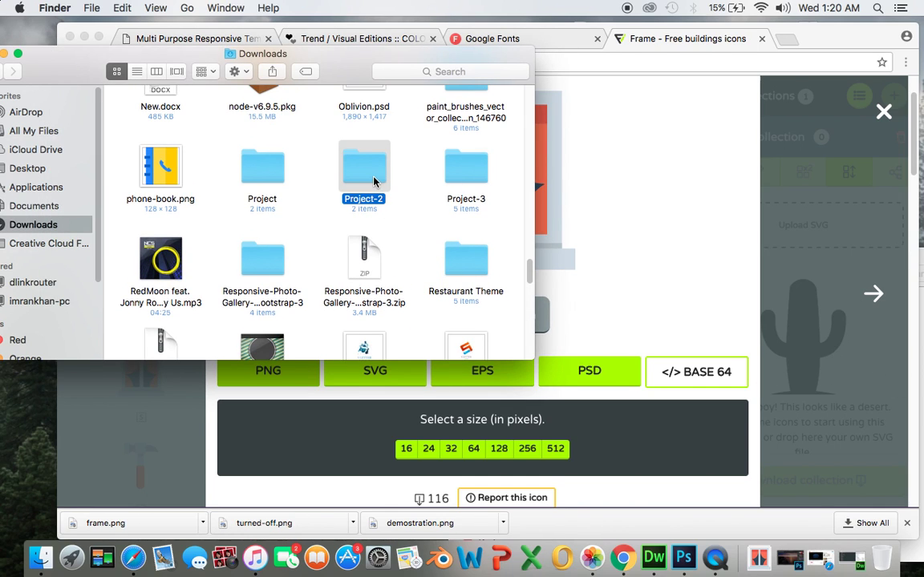
key("d")
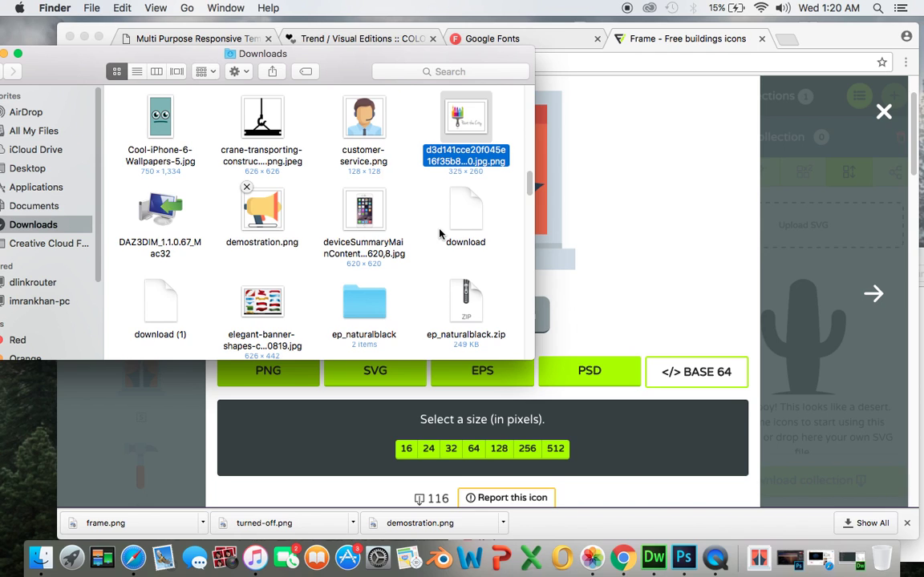
left_click(264, 206)
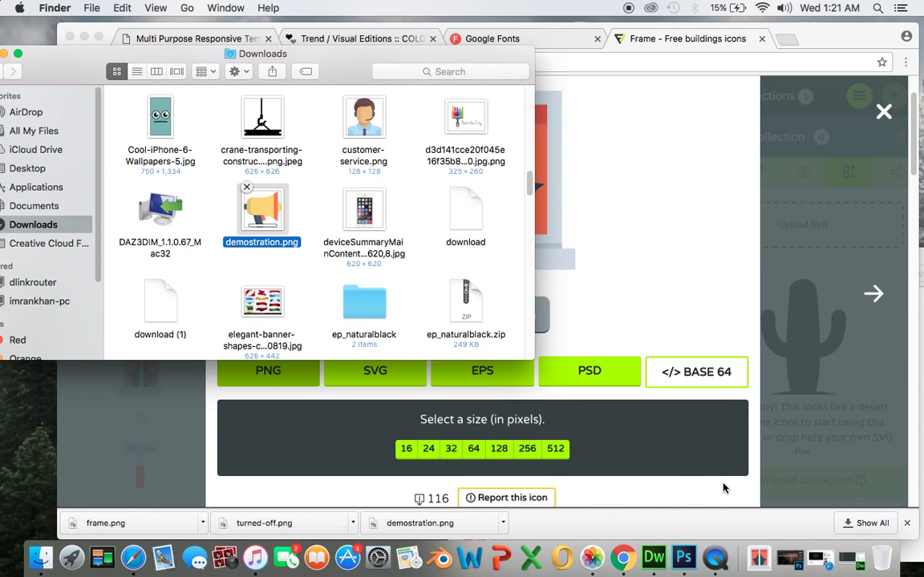
left_click(83, 37)
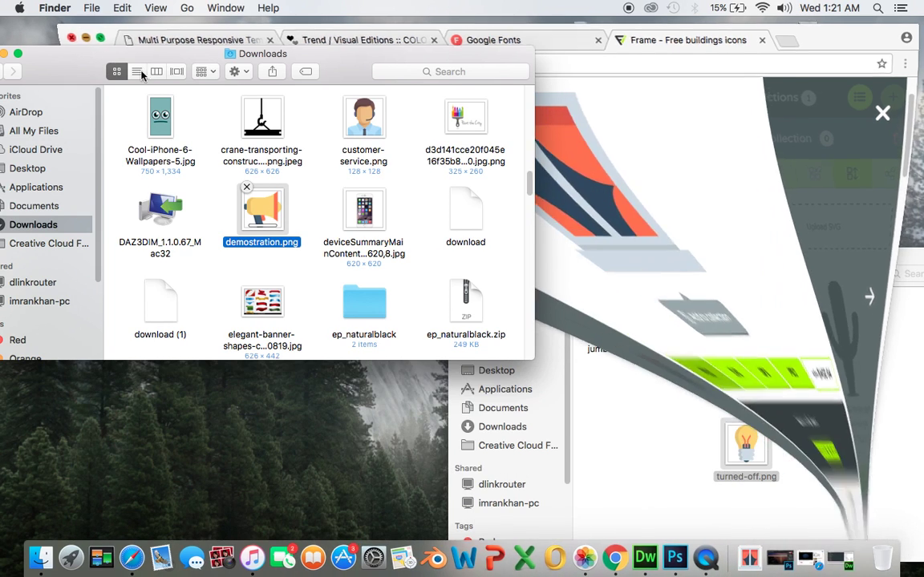
left_click_drag(258, 200, 822, 362)
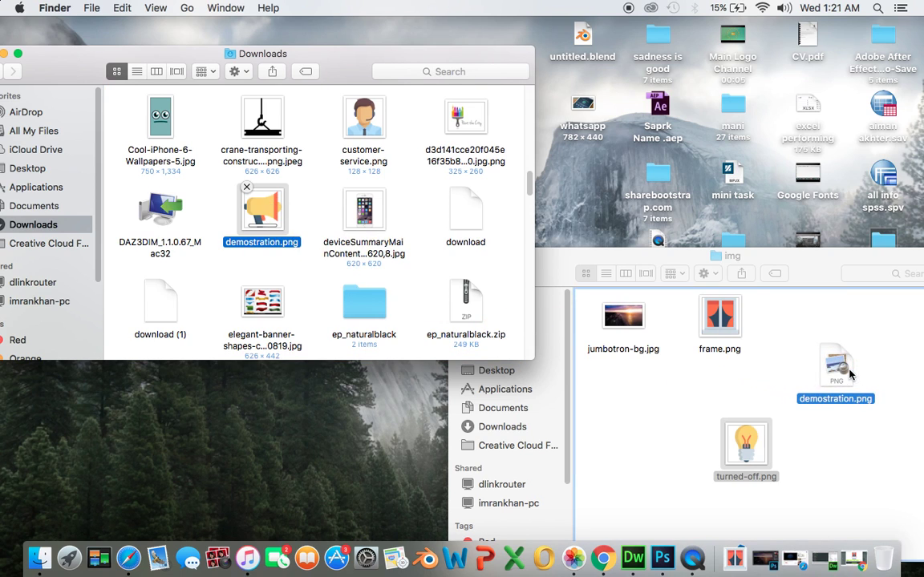
Step: Close the Downloads window and move the img folder window to the middle of the desktop
left_click_drag(63, 57, 116, 51)
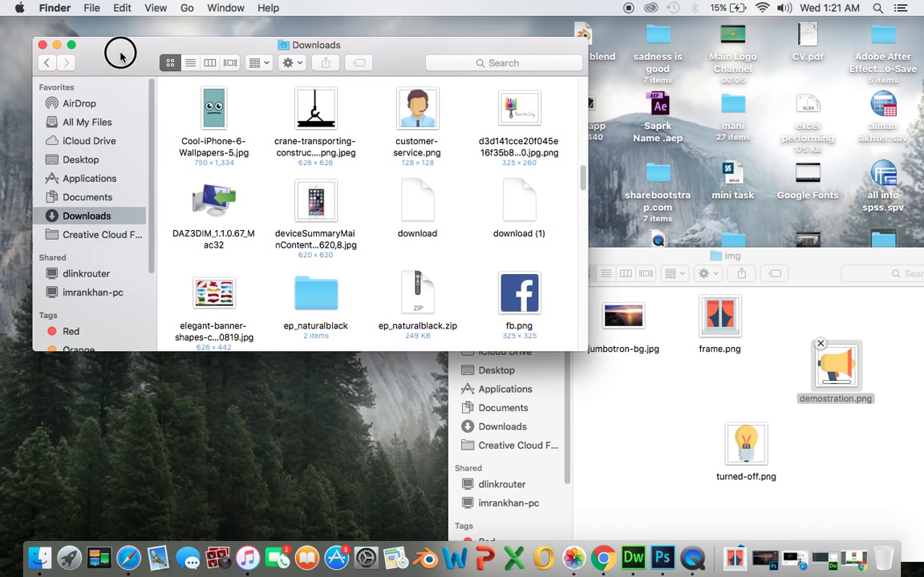
left_click(22, 55)
left_click_drag(826, 275, 552, 144)
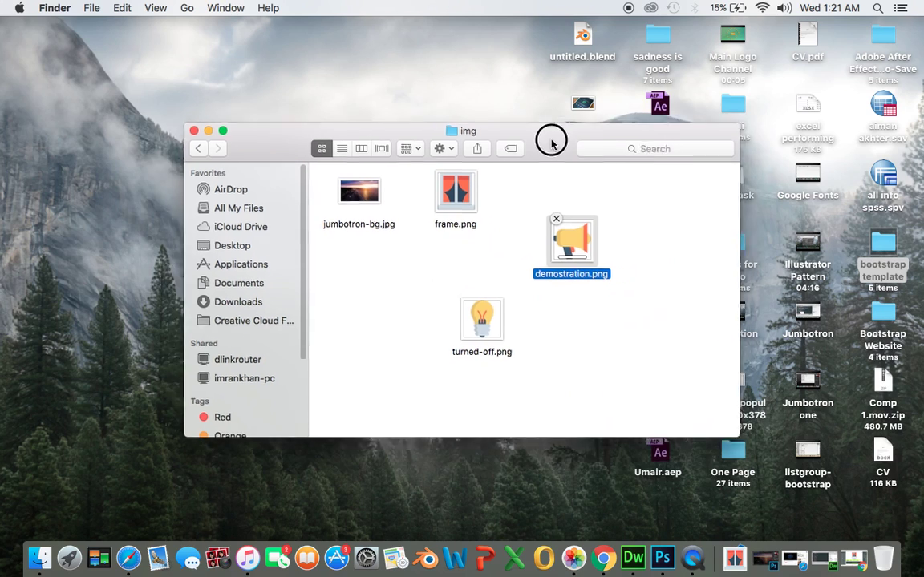
Step: Rename the megaphone icon demostration.png in the img folder as about-us.png
right_click(547, 221)
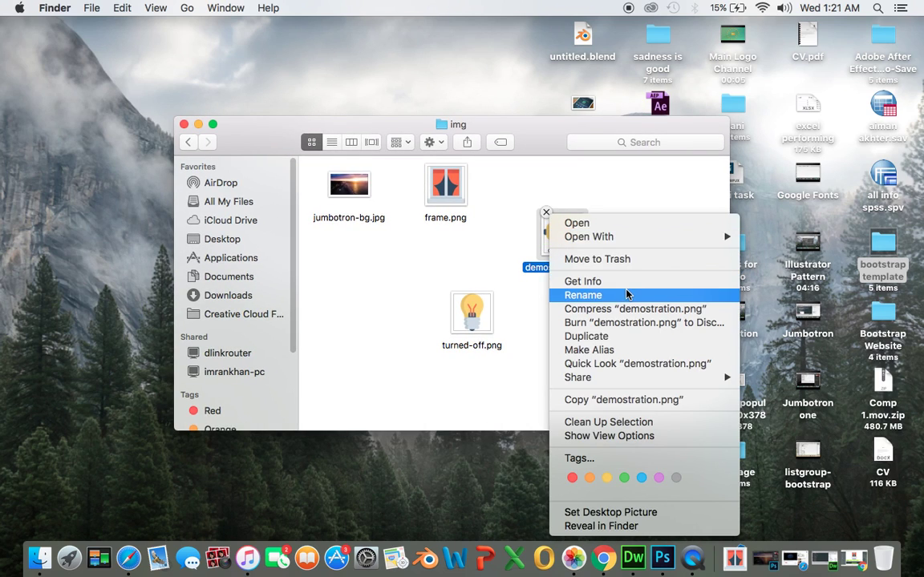
left_click(573, 295)
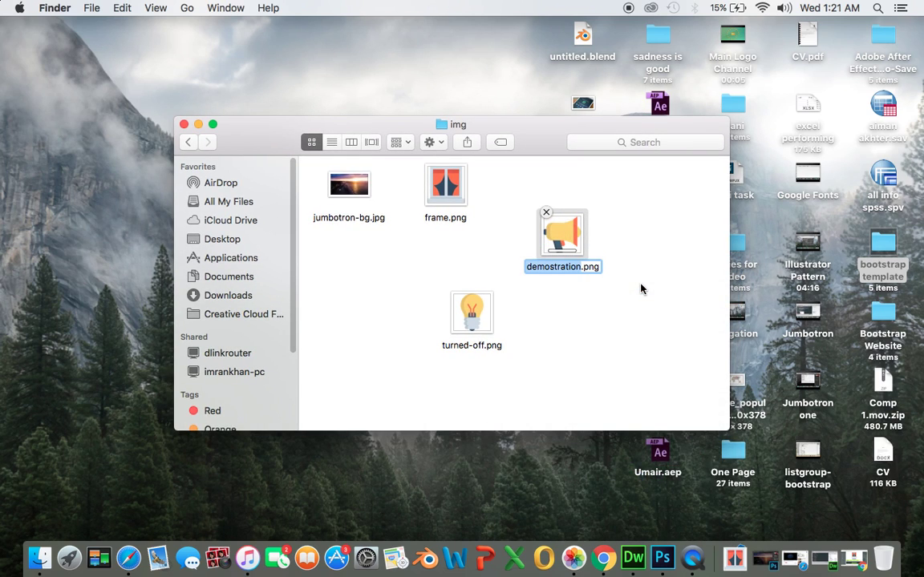
type("about-us")
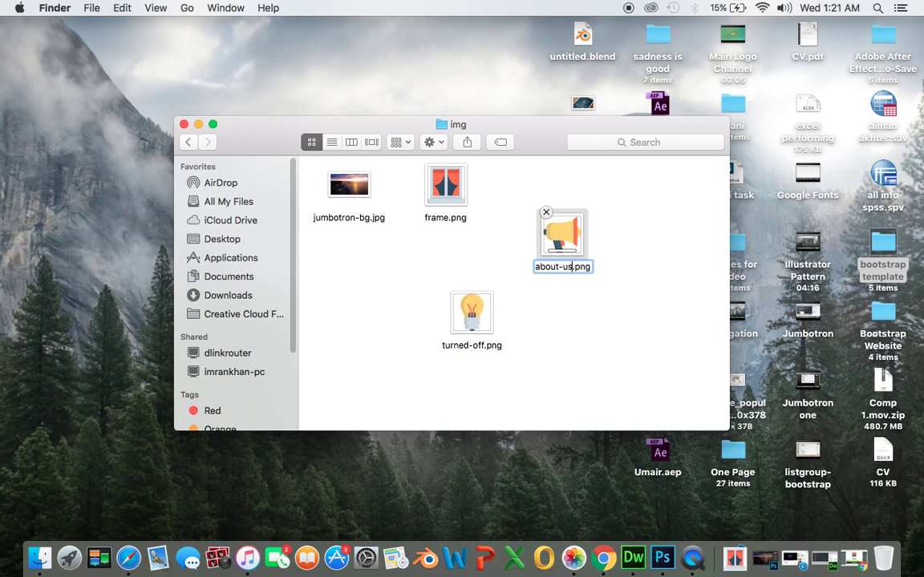
key("Return")
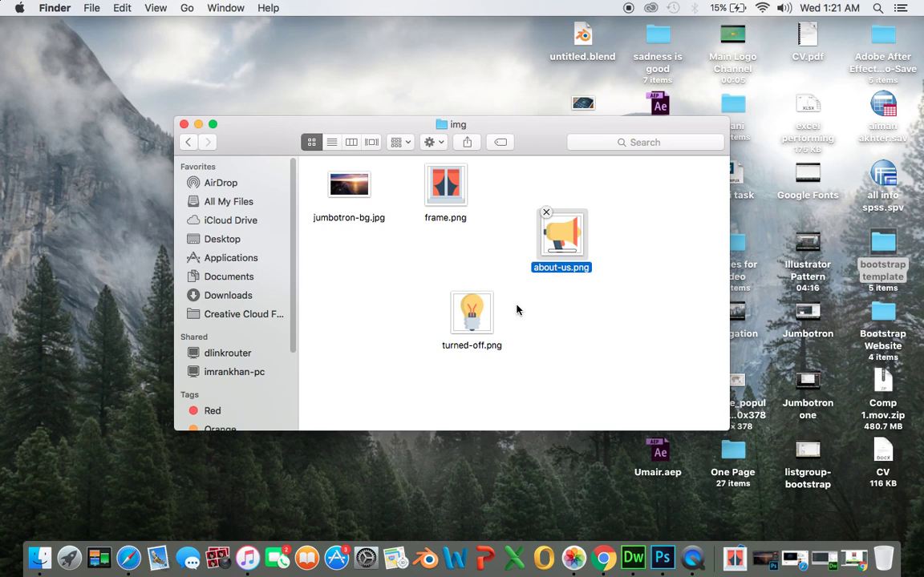
Step: Rename the window icon frame.png in the img folder as our-team.png
left_click(449, 189)
right_click(454, 189)
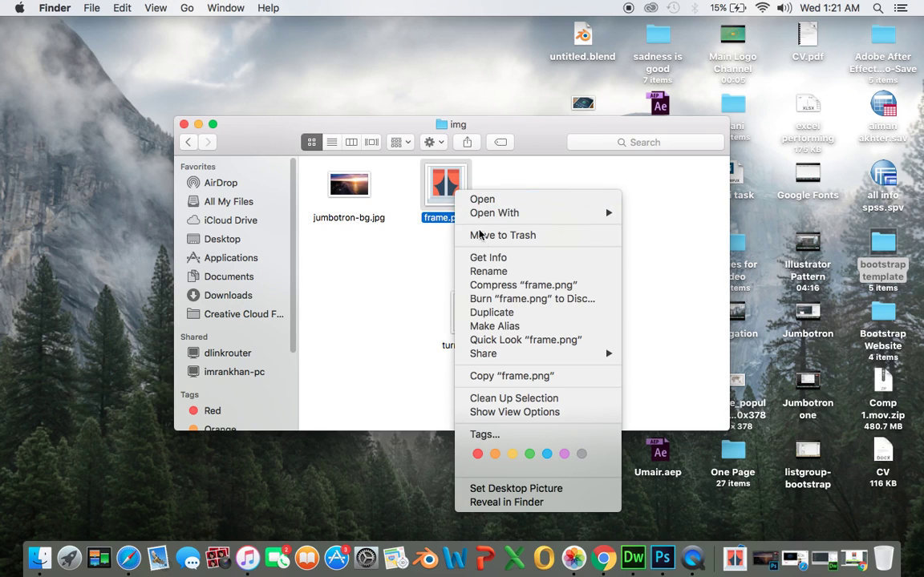
left_click(513, 273)
type("our-team.png")
key("Return")
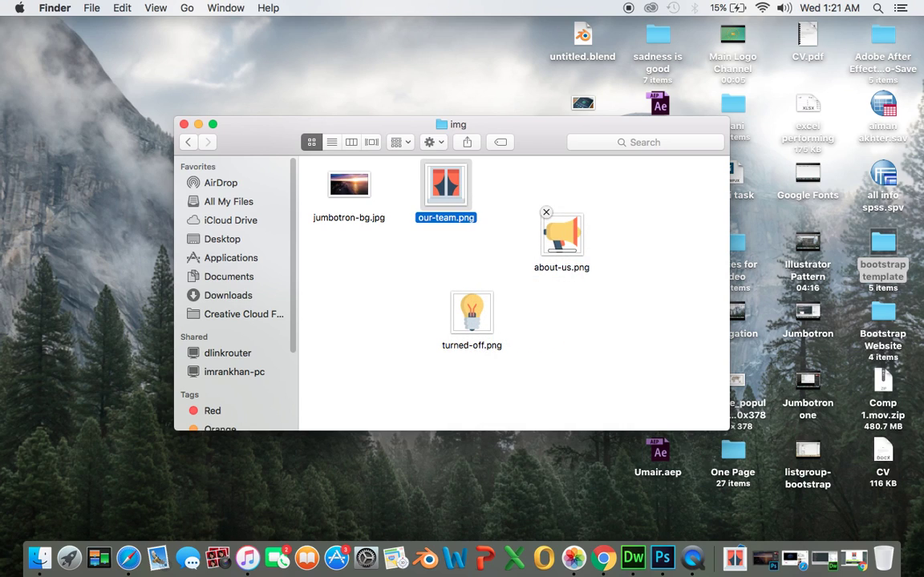
Step: Switch to Chrome to check the template page's three column headings, close the downloads bar and minimize the browser
left_click(603, 559)
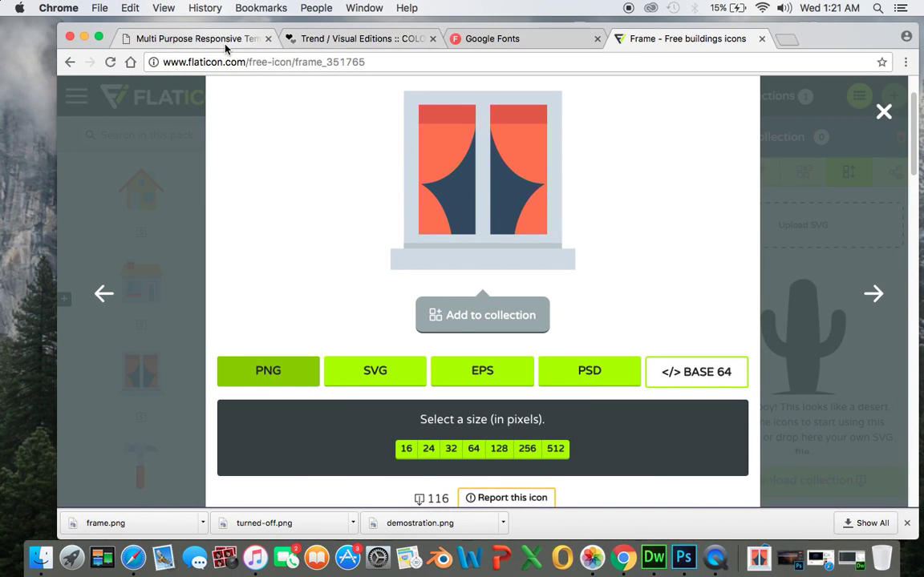
left_click(253, 41)
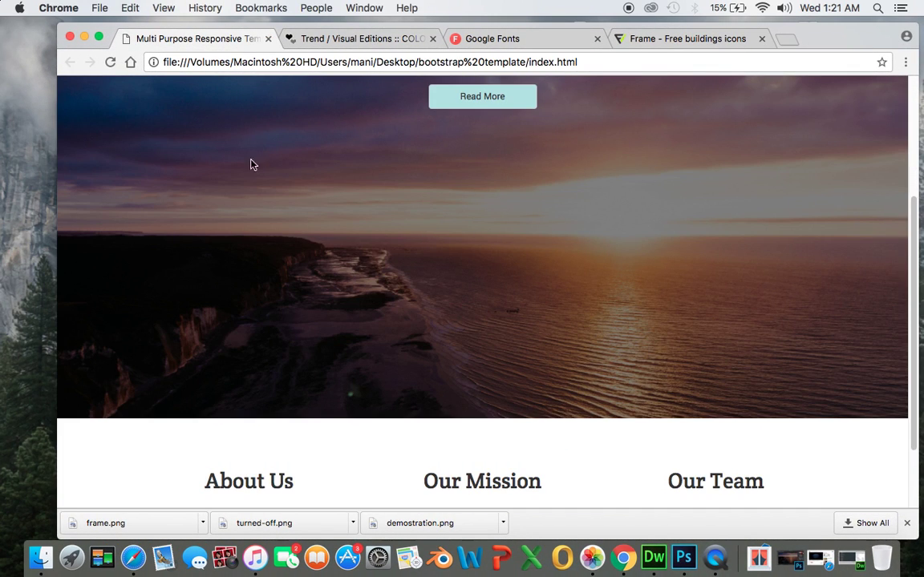
left_click(907, 523)
left_click(29, 270)
left_click(84, 39)
Step: Rename the light bulb icon turned-off.png in the img folder as our-mission.png
right_click(425, 190)
left_click(341, 267)
right_click(481, 311)
left_click(527, 296)
type("our-mission")
key("Return")
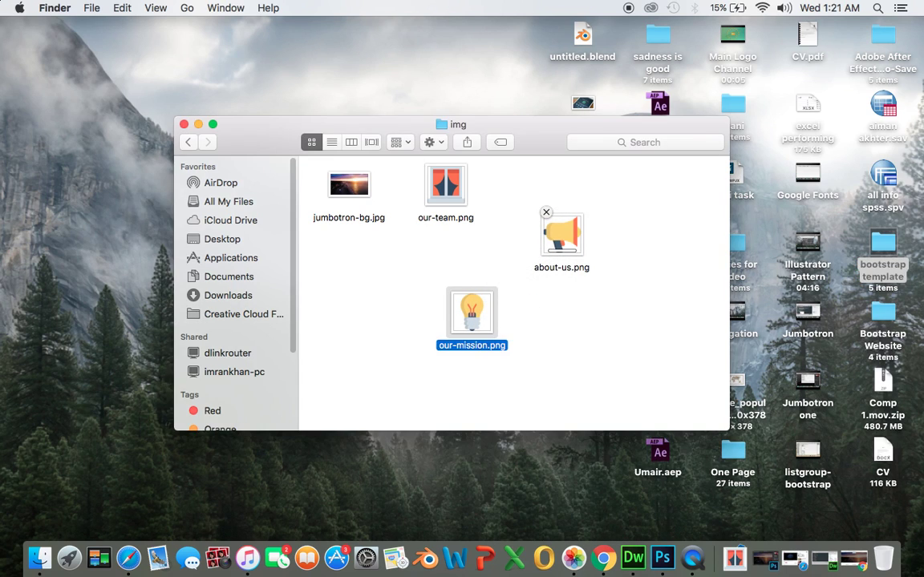
Step: Switch to Dreamweaver and insert the image img/about-us.png with alt text "about-us" below the About Us heading in index.html
left_click(632, 557)
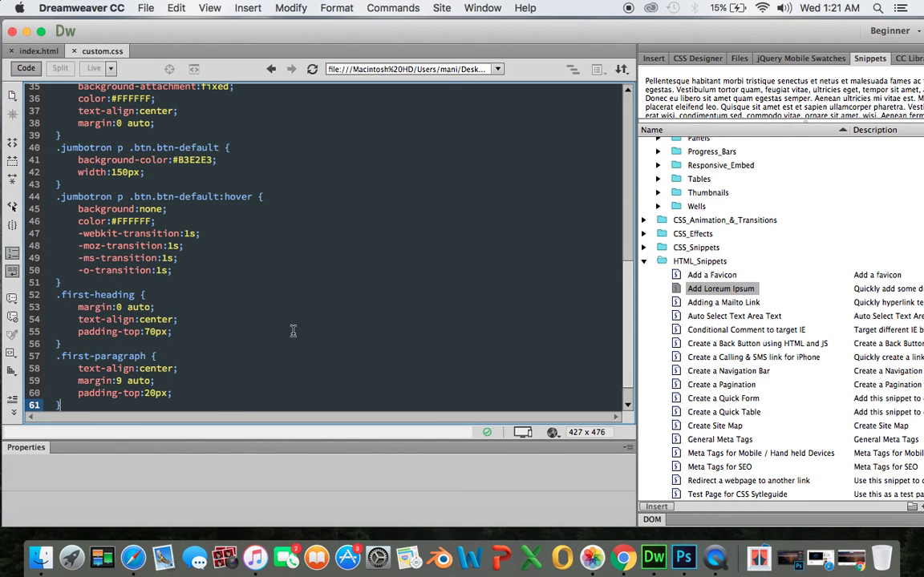
scroll(292, 331, "down", 2)
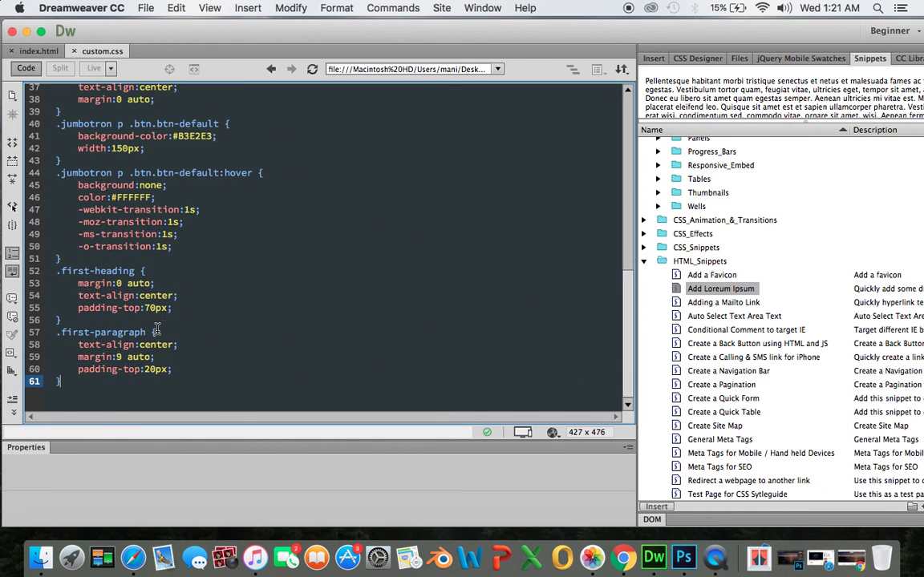
left_click(38, 51)
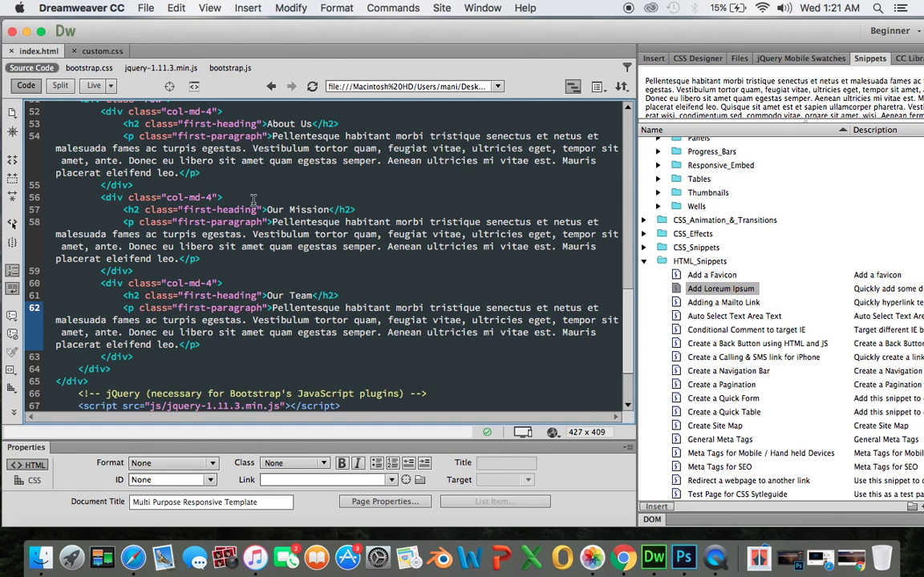
scroll(254, 199, "down", 3)
scroll(375, 189, "up", 6)
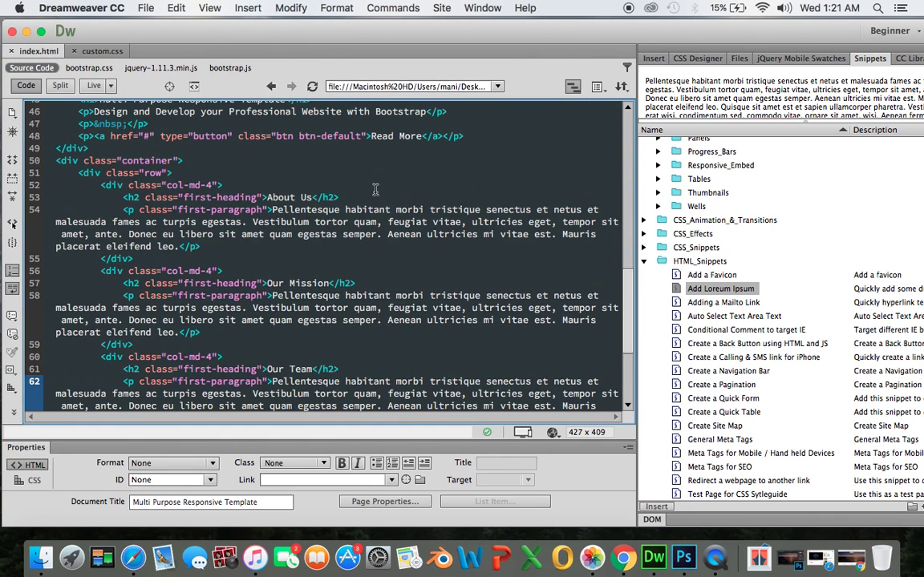
left_click(357, 197)
key("Return")
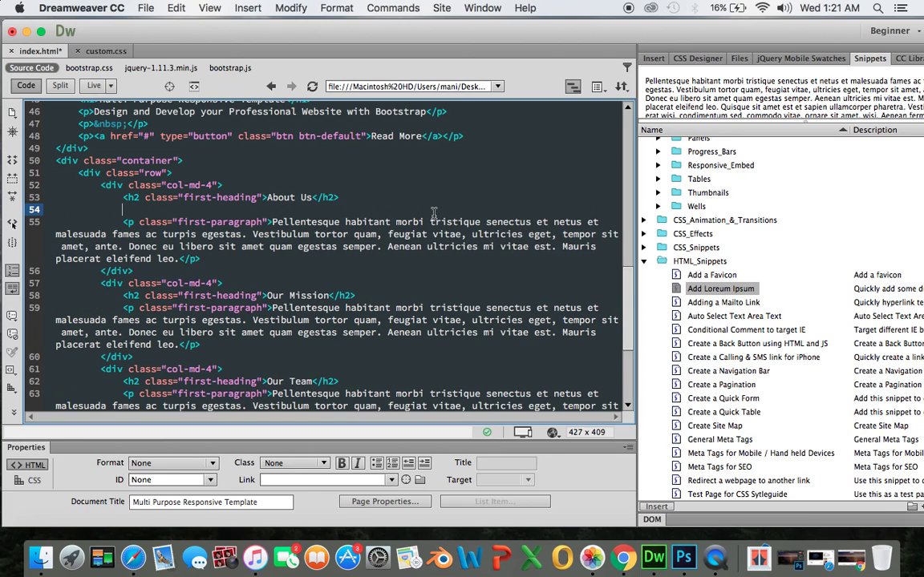
type("<img src=\"")
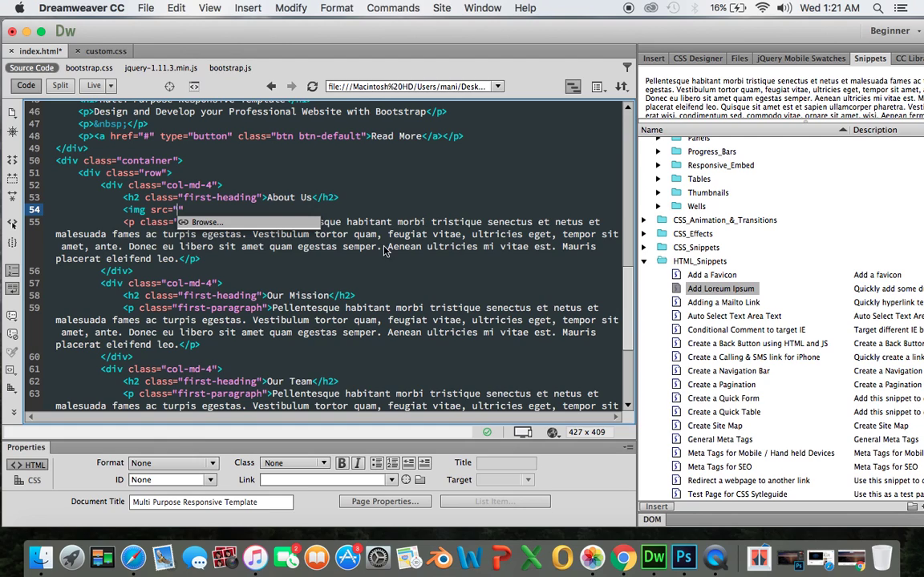
key("Return")
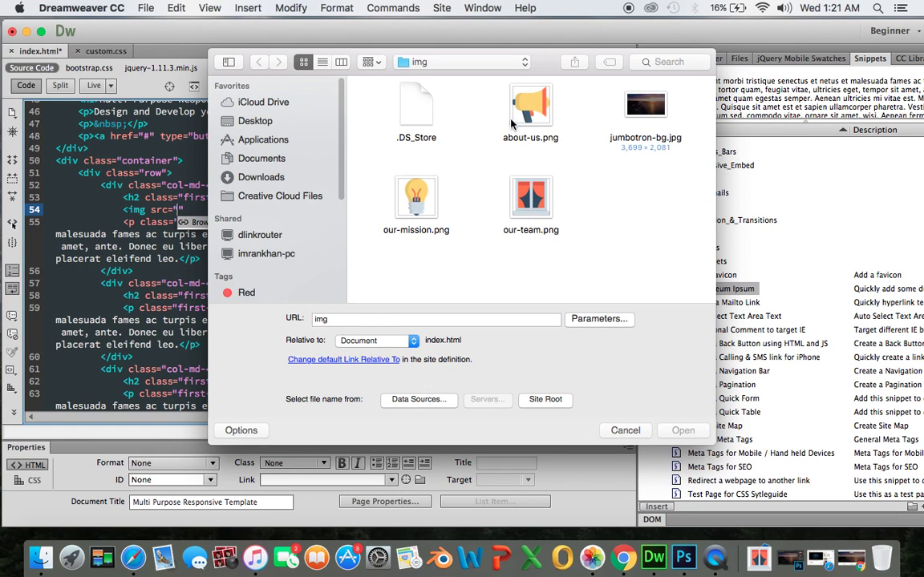
double_click(542, 115)
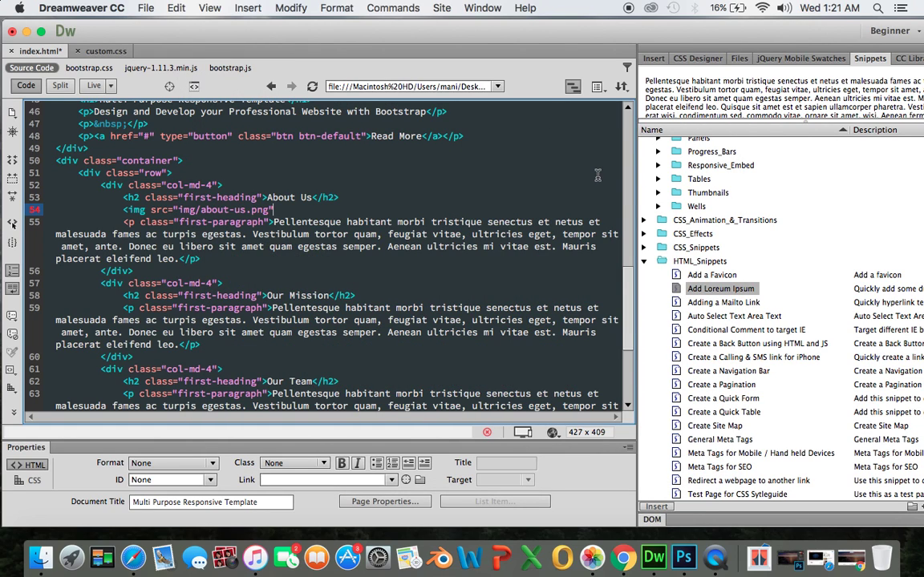
key("Return")
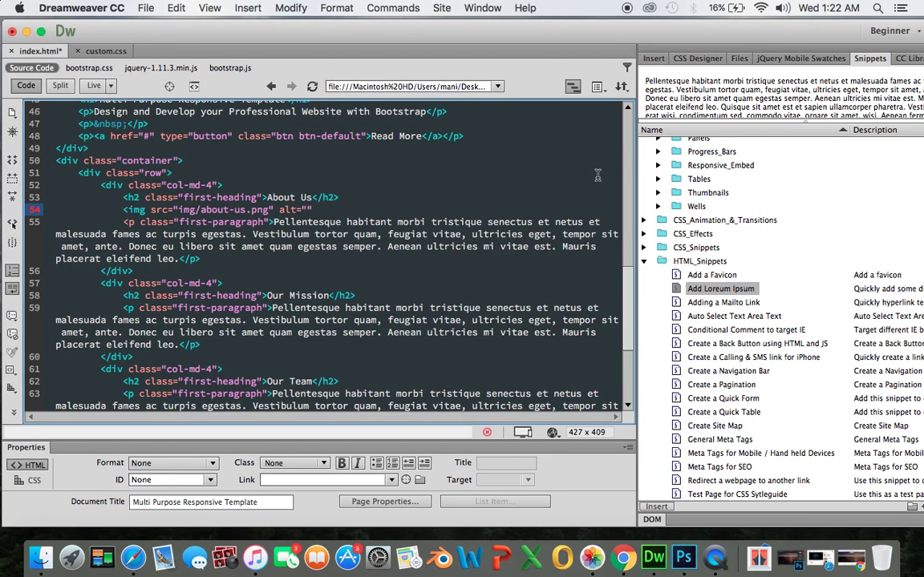
type("about-us\" />")
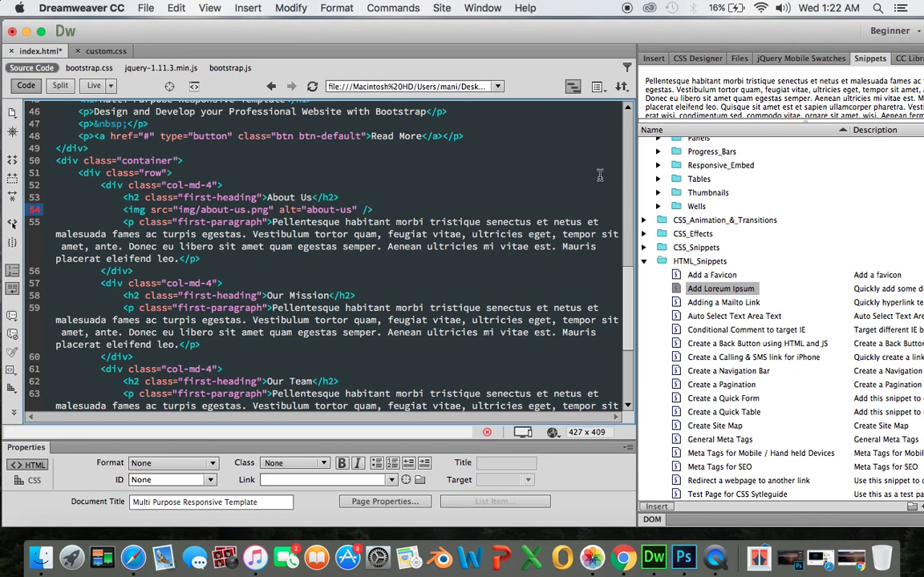
Step: Insert the image img/our-mission.png with alt text "our-mission" below the Our Mission heading
left_click(457, 295)
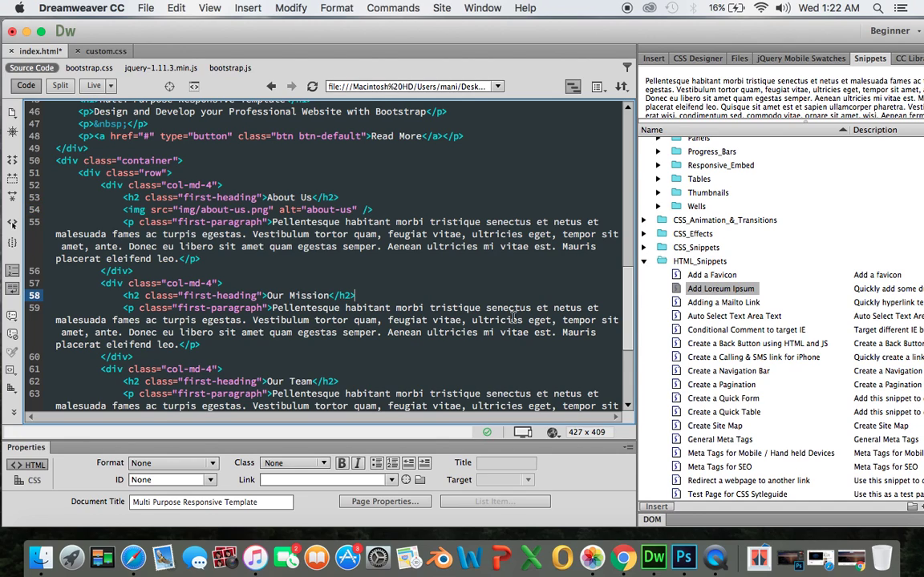
key("Return")
type("<img sr")
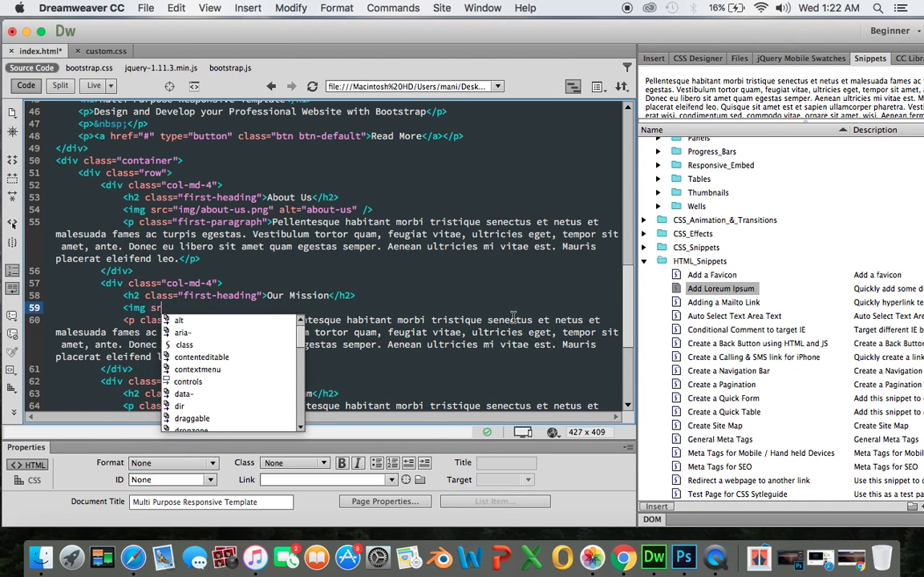
type("c")
key("Return")
key("Return")
left_click(416, 200)
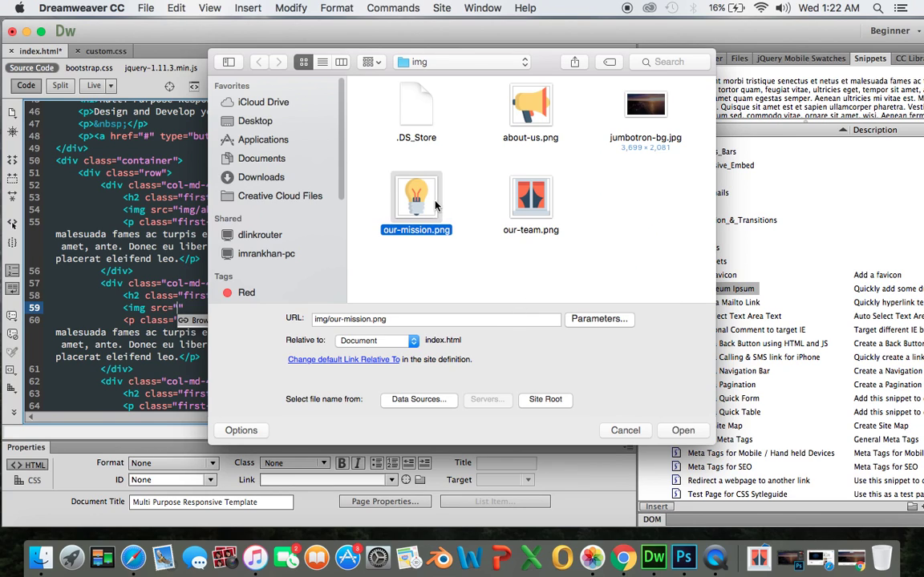
left_click(682, 431)
key("Return")
type("our")
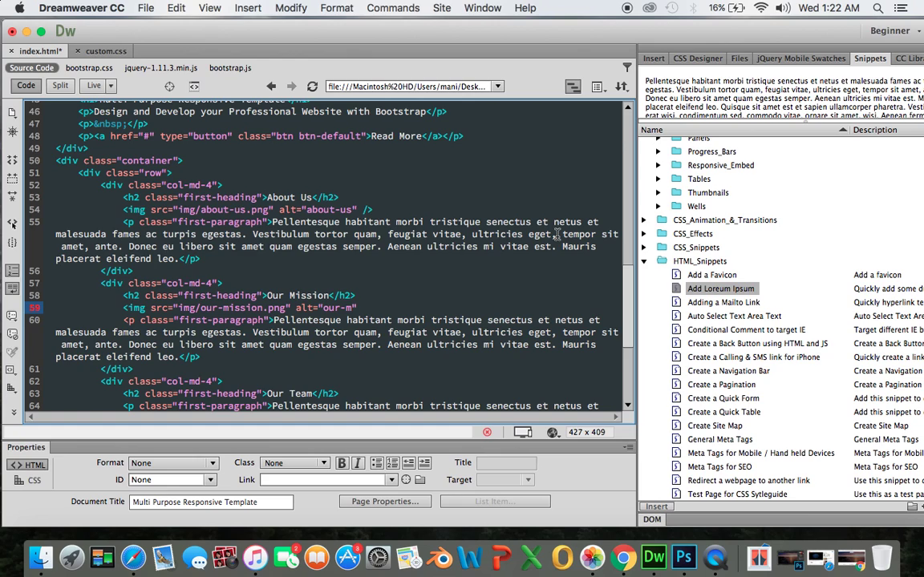
type("-mission\" />")
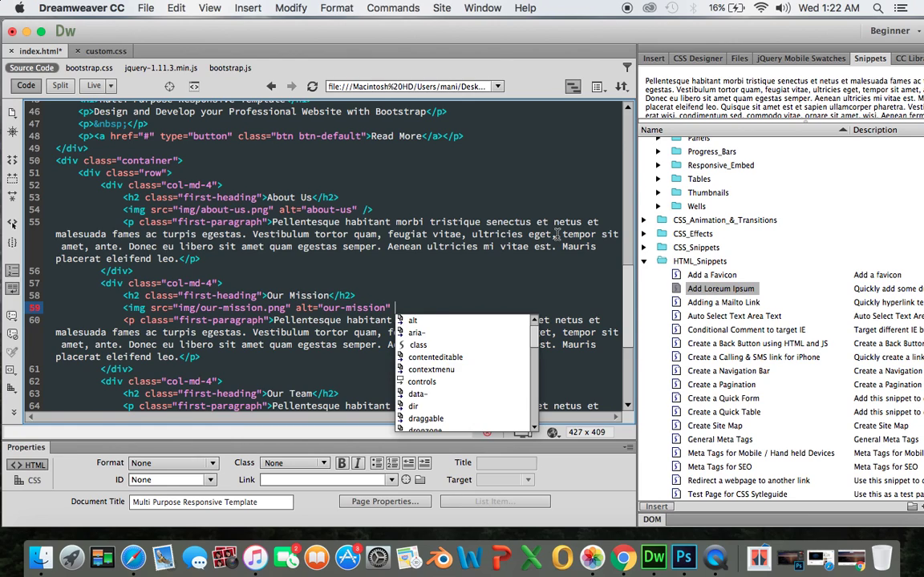
Step: Insert the image img/our-team.png with alt text "our-team" below the Our Team heading and save index.html
scroll(307, 267, "down", 2)
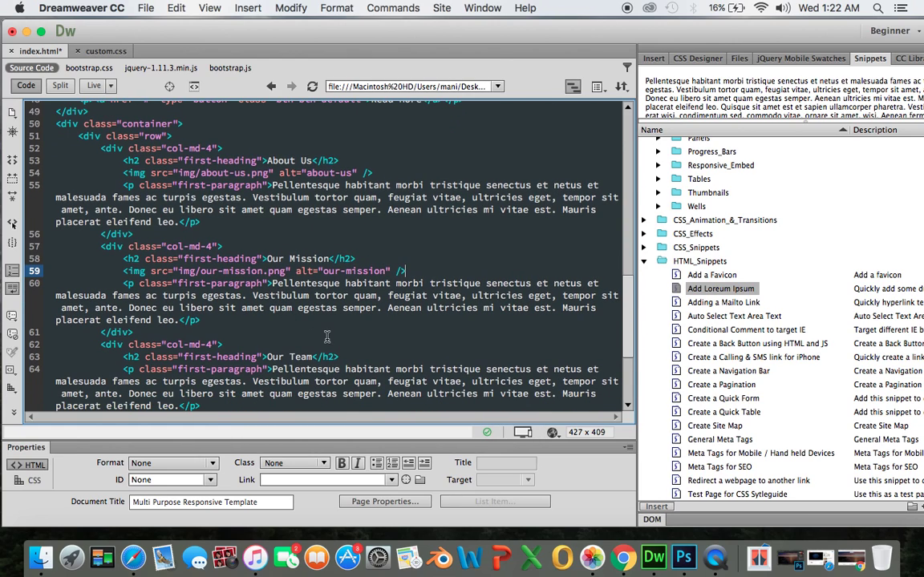
key("Down")
key("Down")
key("Down")
key("Down")
key("Down")
key("Down")
key("Down")
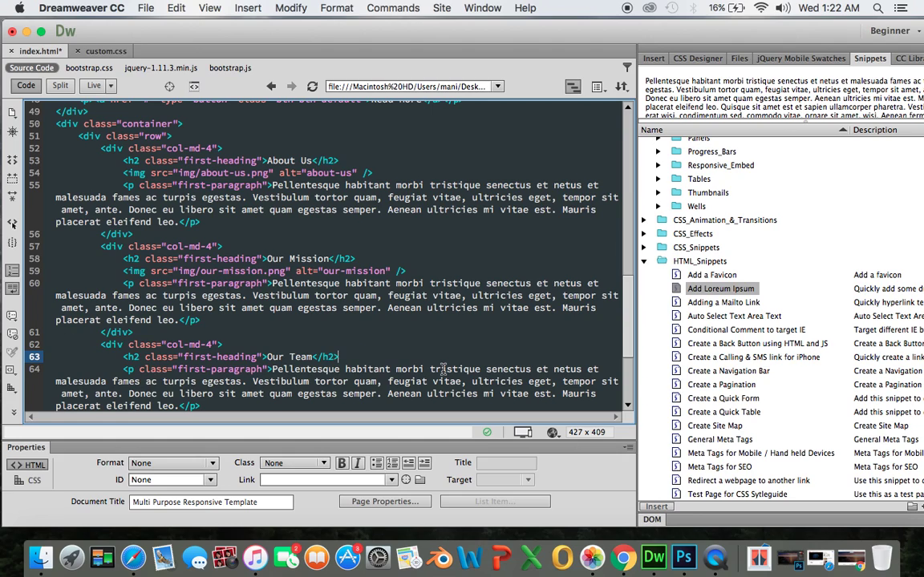
key("Return")
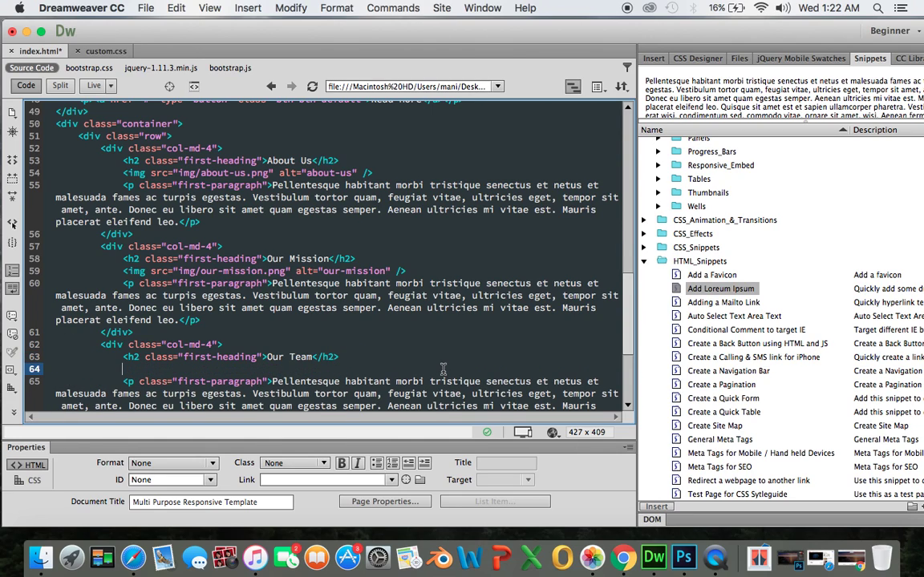
type("<img src=\"")
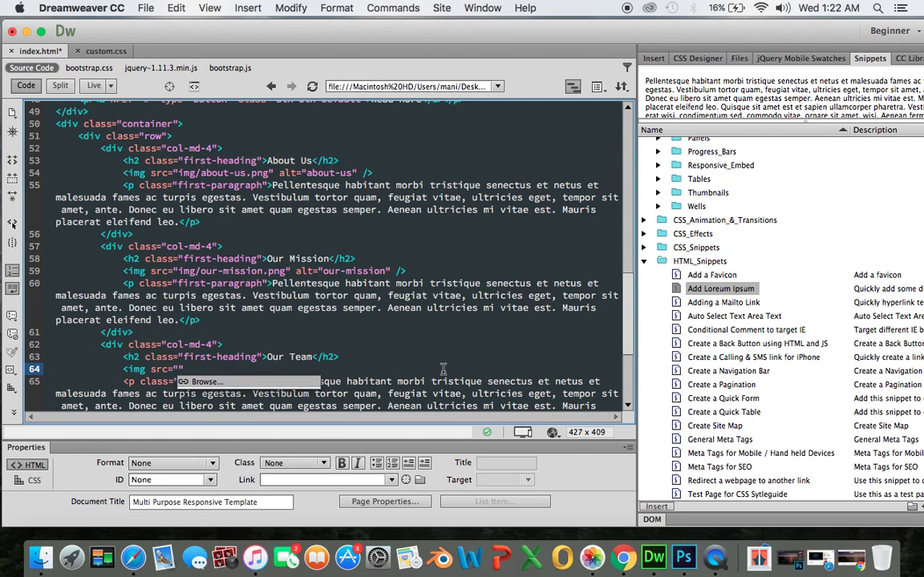
key("Return")
double_click(531, 204)
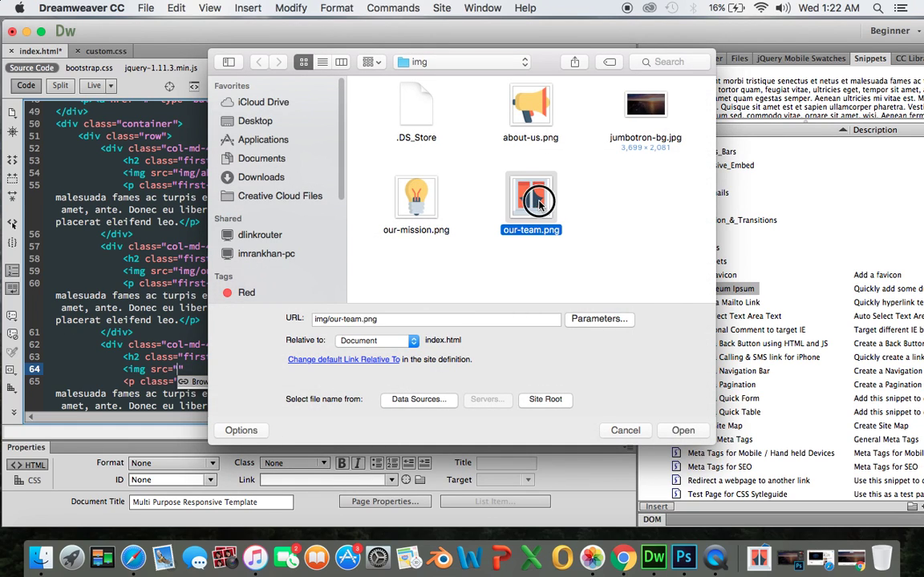
key("Return")
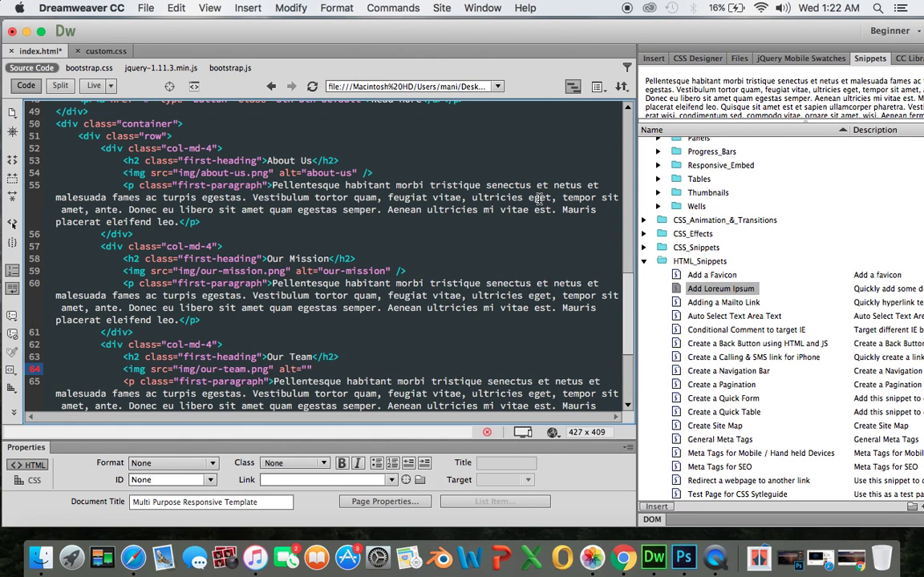
type("our-team\" />")
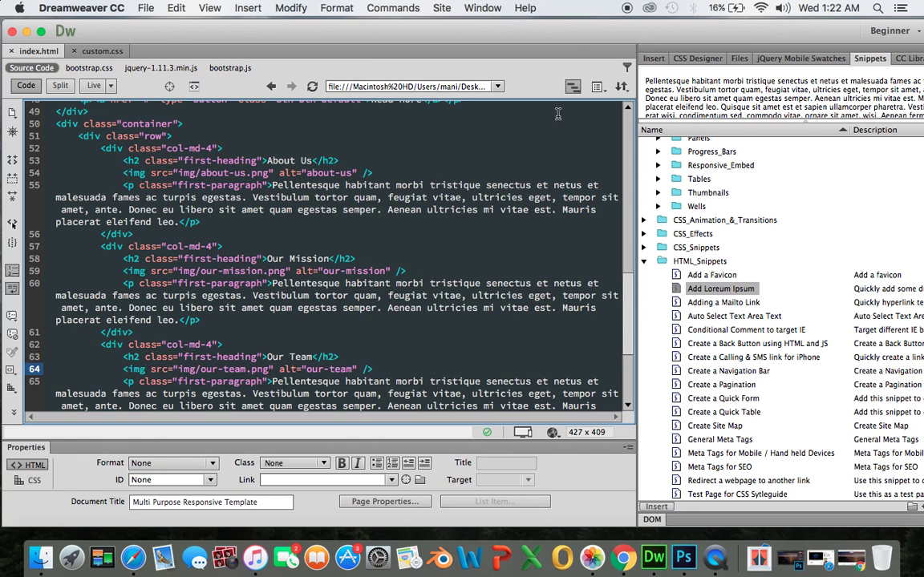
Step: Switch to Chrome and reload the template page to check the icons under the three column headings
left_click(623, 558)
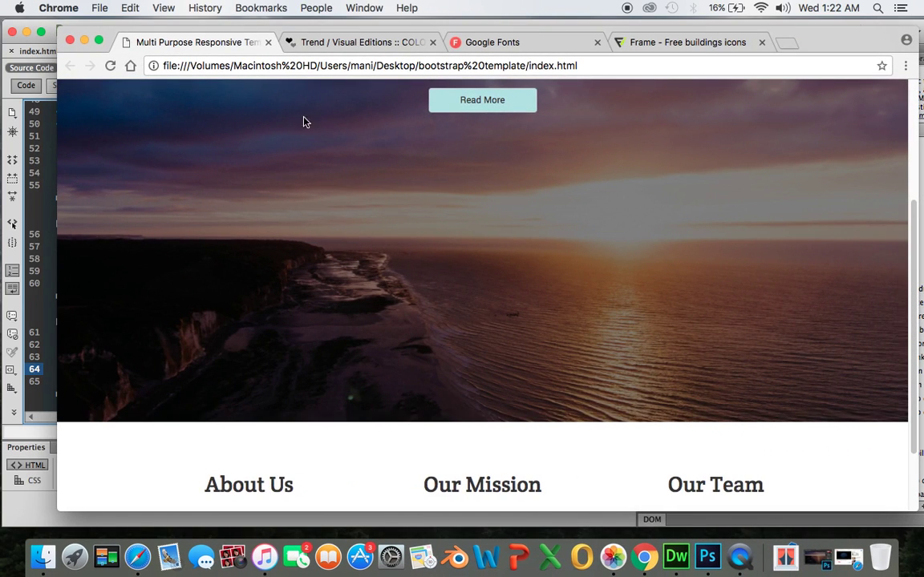
left_click(110, 66)
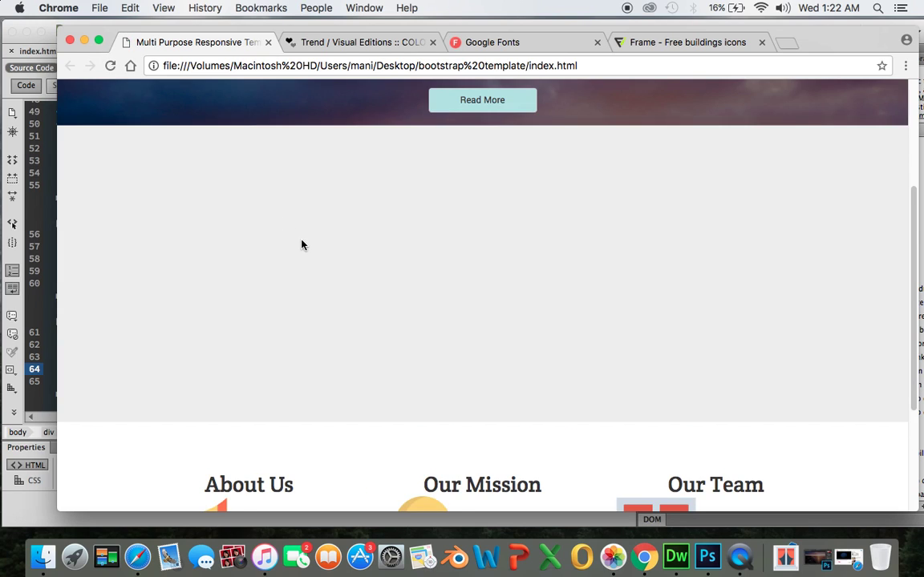
scroll(302, 245, "down", 5)
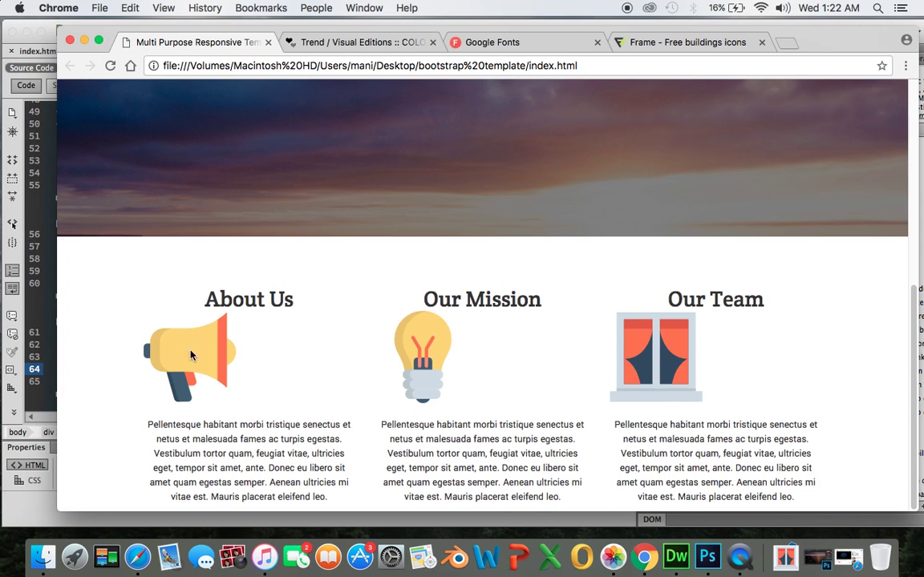
Step: Switch back to Dreamweaver and add the class center-block to the about-us.png image tag
left_click(32, 215)
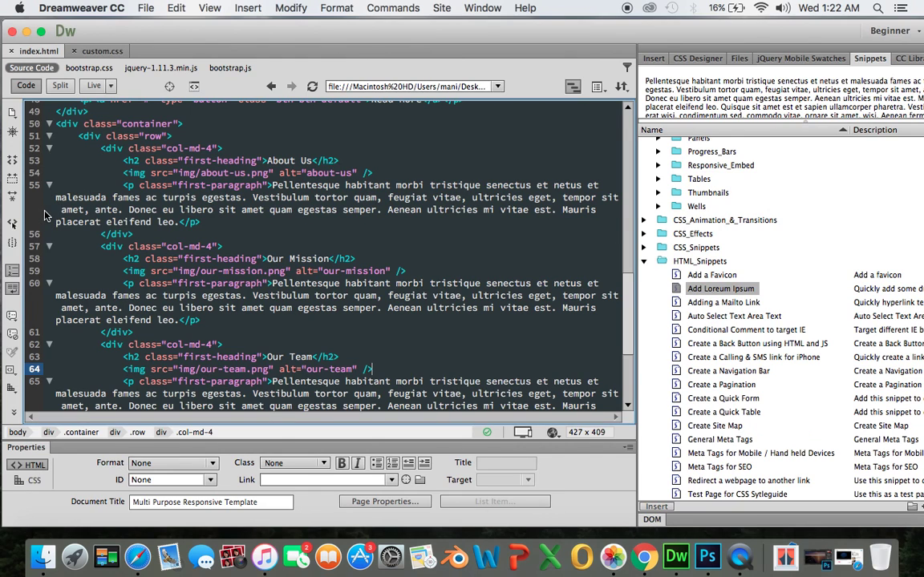
triple_click(276, 172)
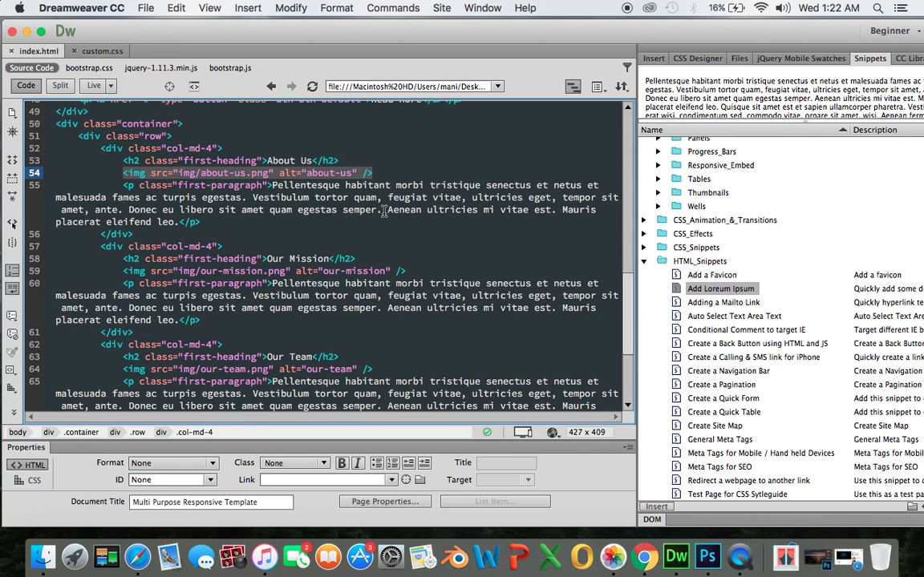
type("class")
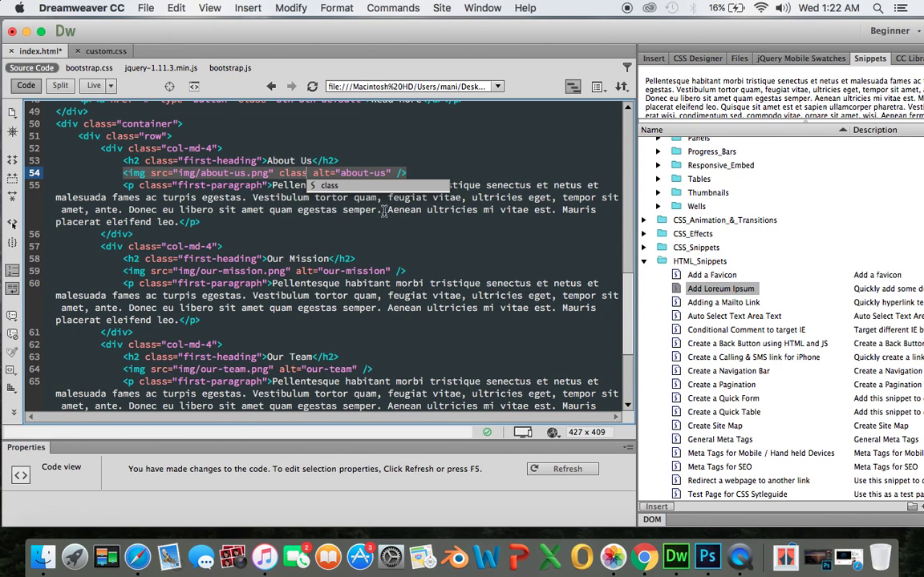
key("Return")
type("cent")
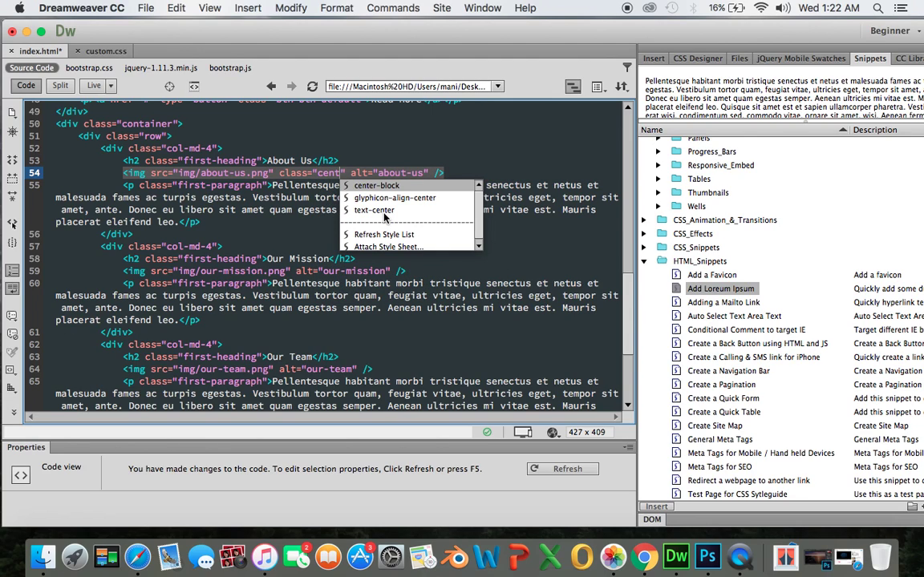
key("Return")
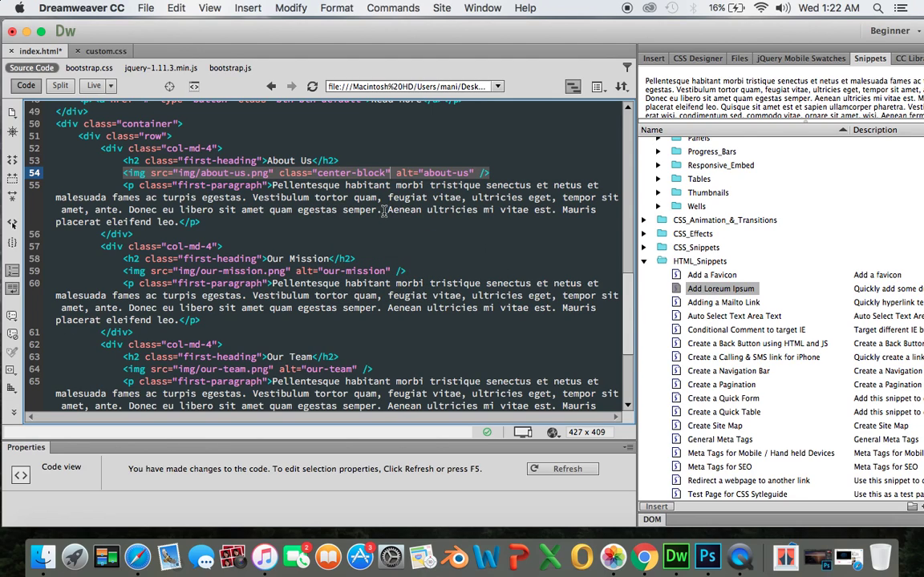
Step: Add the class center-block to the our-mission.png image tag
left_click(290, 274)
type("class")
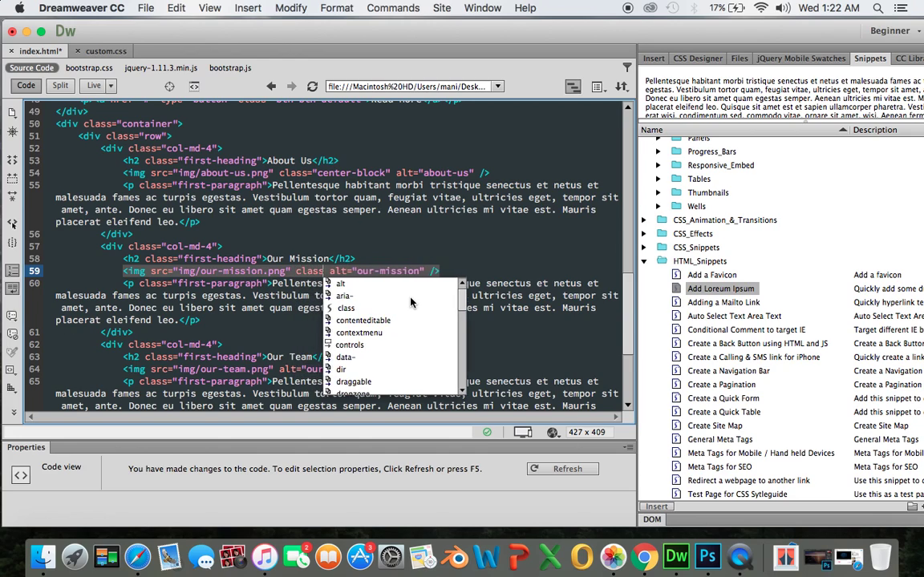
key("Return")
type("cen")
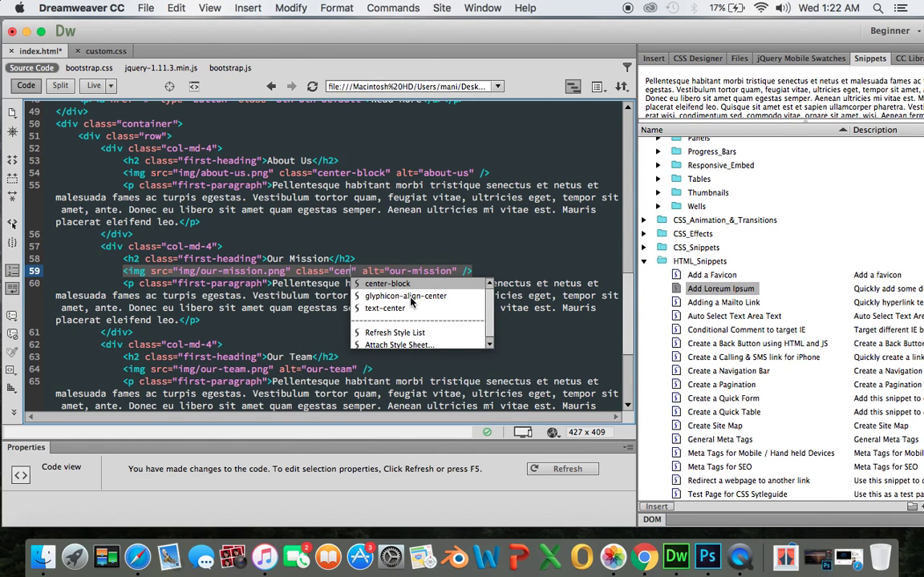